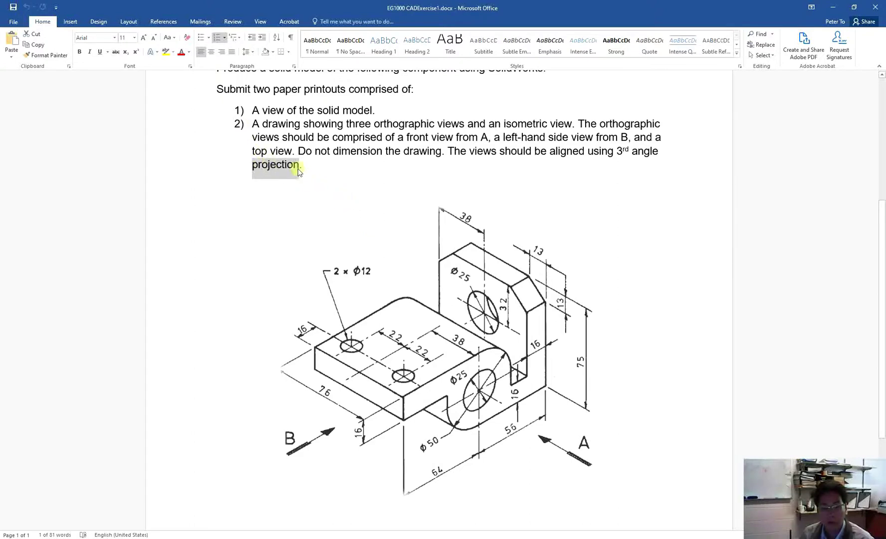
# Step: Review the brief: solid model view, three orthographic views with directions A and B, 3rd angle projection
pyautogui.moveTo(253, 109); pyautogui.dragTo(377, 109)
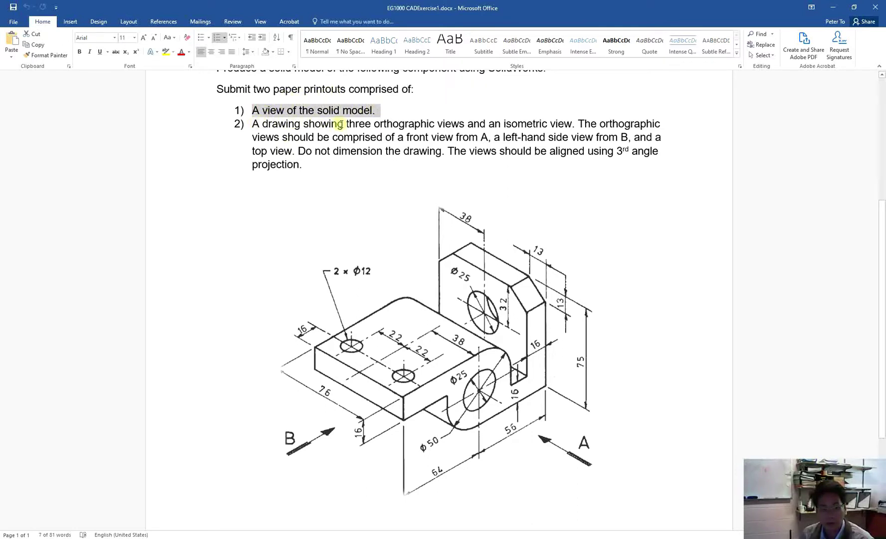
pyautogui.moveTo(343, 124); pyautogui.dragTo(569, 124)
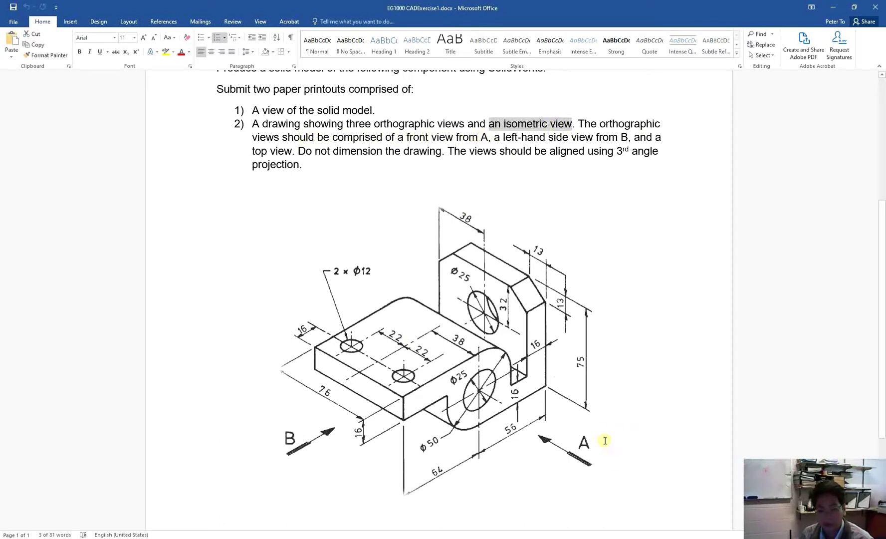
pyautogui.doubleClick(484, 137)
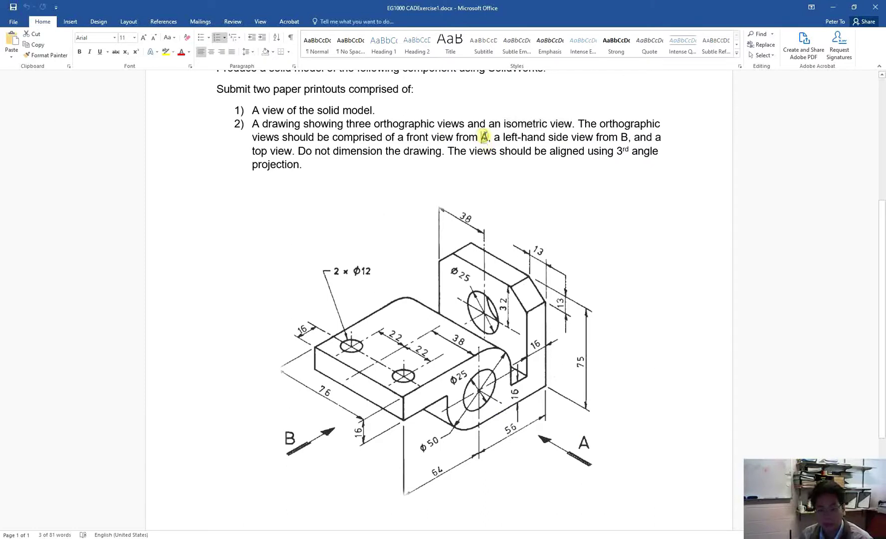
pyautogui.doubleClick(624, 137)
pyautogui.moveTo(255, 151); pyautogui.dragTo(442, 151)
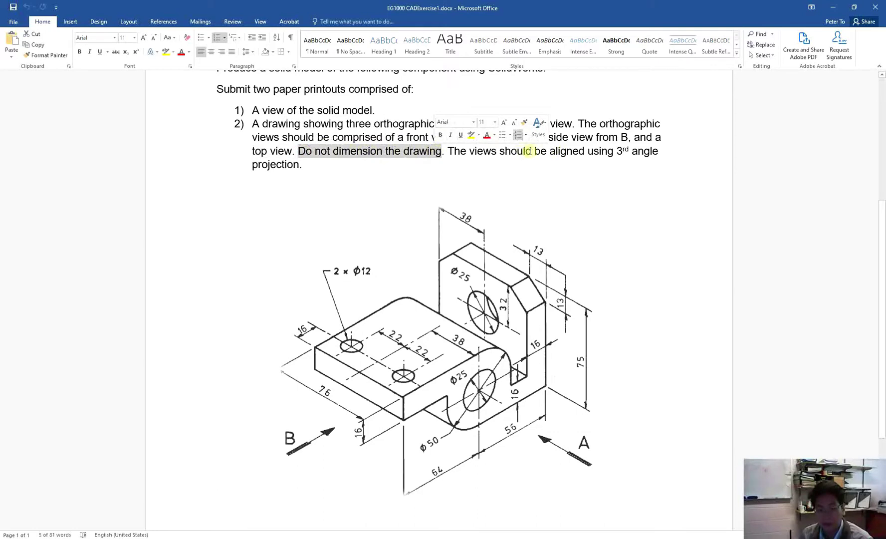
pyautogui.moveTo(614, 151); pyautogui.dragTo(370, 169)
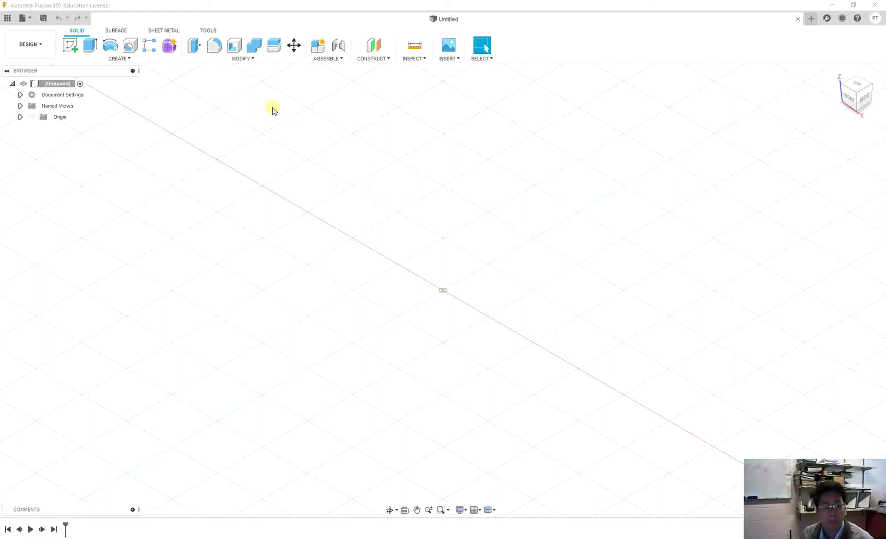
# Step: Start a new sketch on the front (XZ) origin plane
pyautogui.click(70, 46)
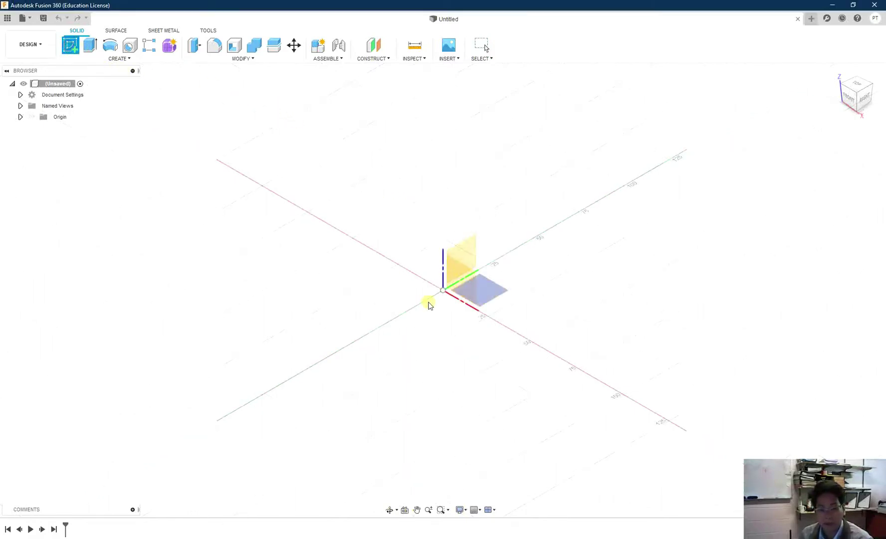
pyautogui.click(460, 293)
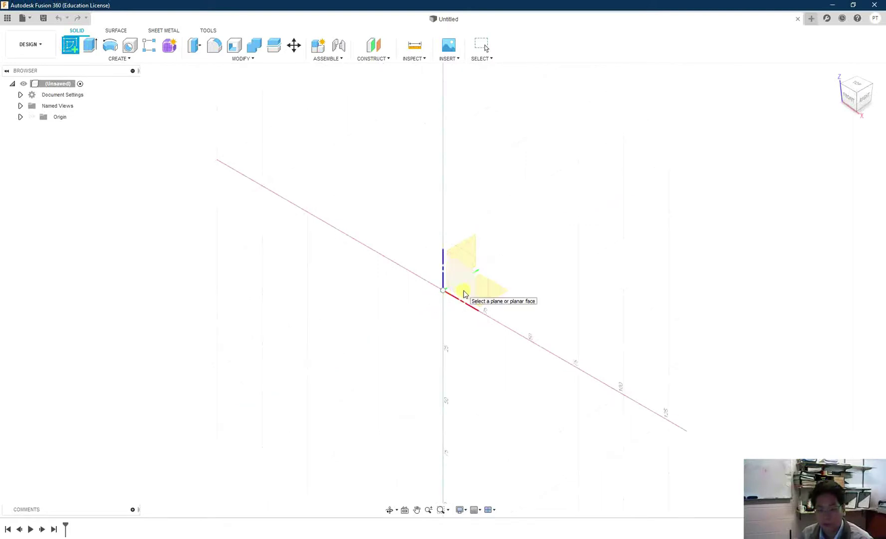
pyautogui.click(464, 294)
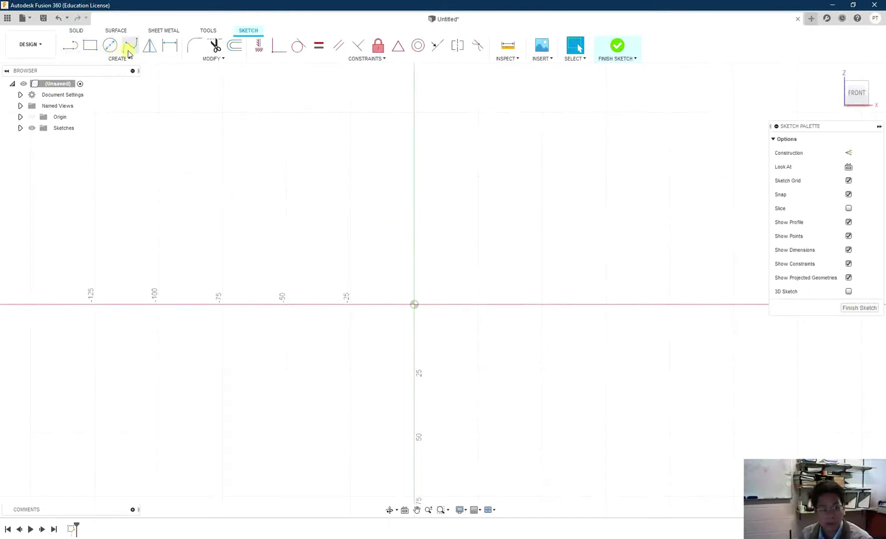
# Step: Draw a 75 mm vertical line up from the origin
pyautogui.click(72, 50)
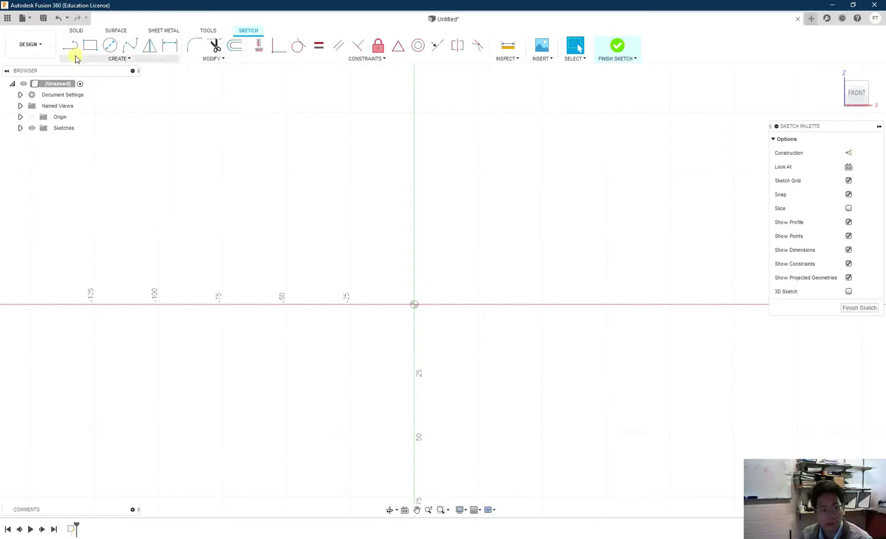
pyautogui.press('l')
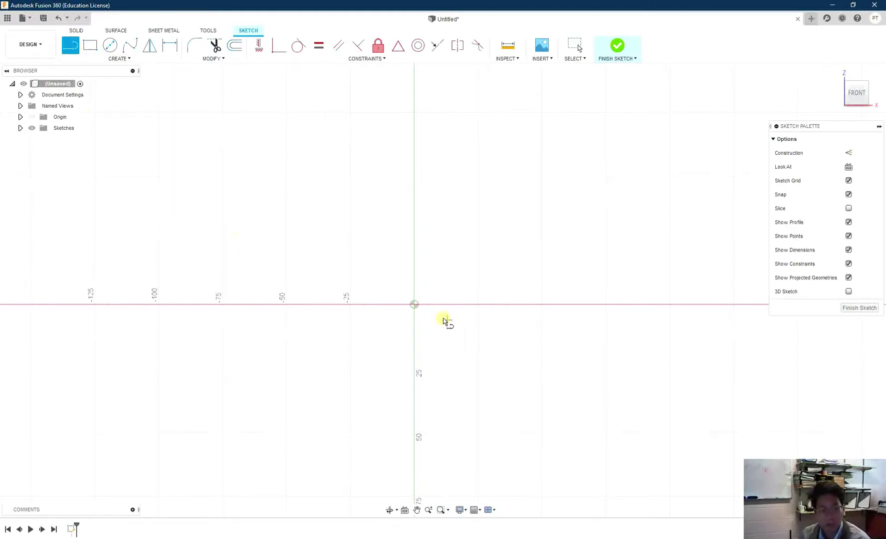
pyautogui.click(414, 304)
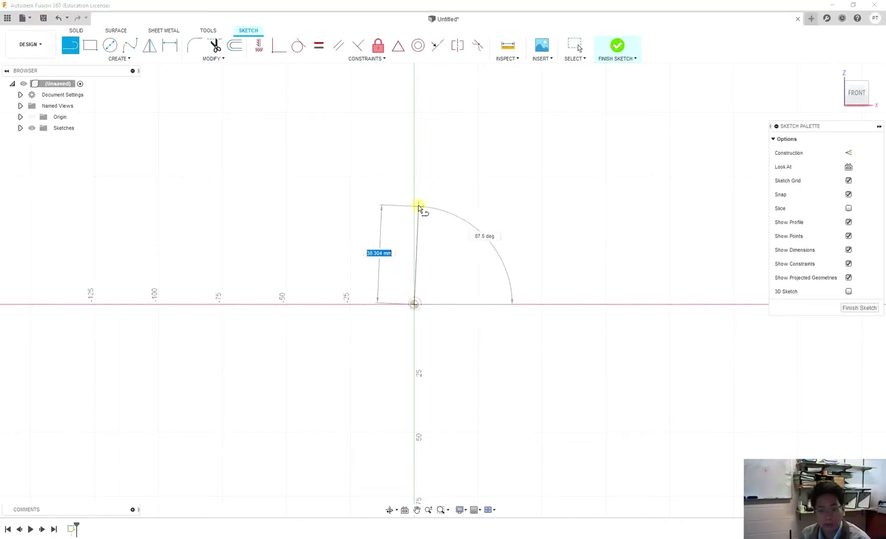
pyautogui.write('75')
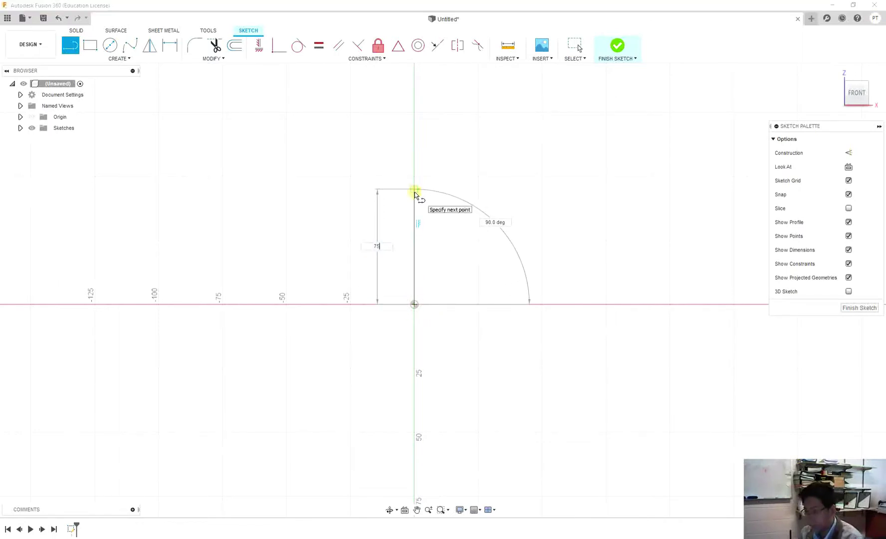
pyautogui.press('Return')
pyautogui.press('Escape')
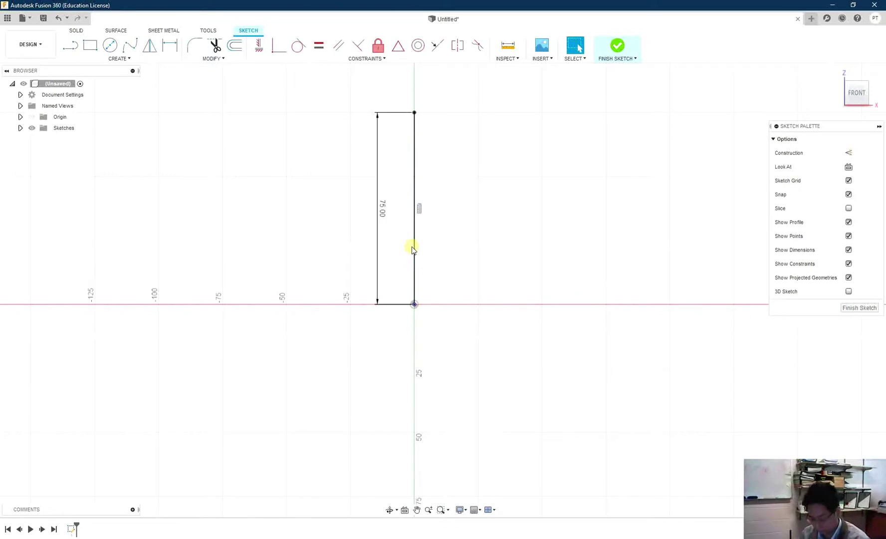
# Step: Draw a 56 mm horizontal line leftward from the origin
pyautogui.press('l')
pyautogui.click(414, 304)
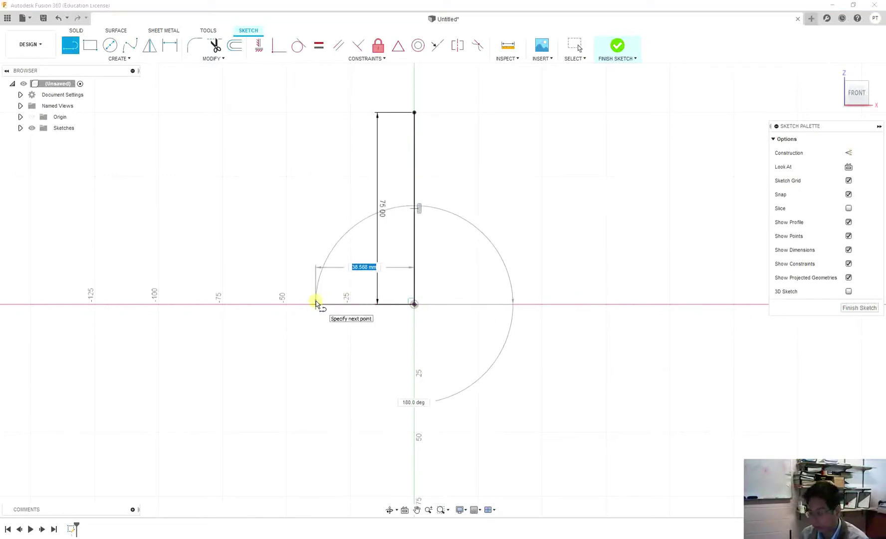
pyautogui.write('56')
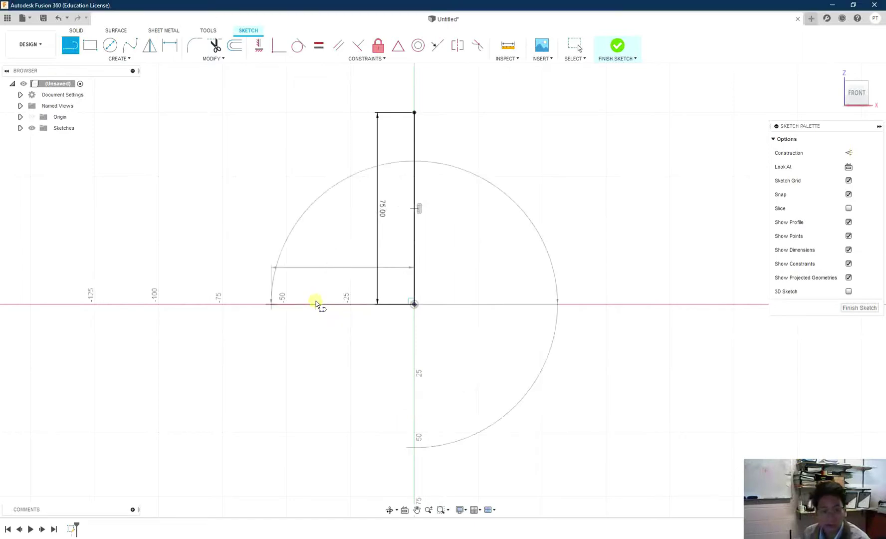
pyautogui.press('Return')
pyautogui.press('Escape')
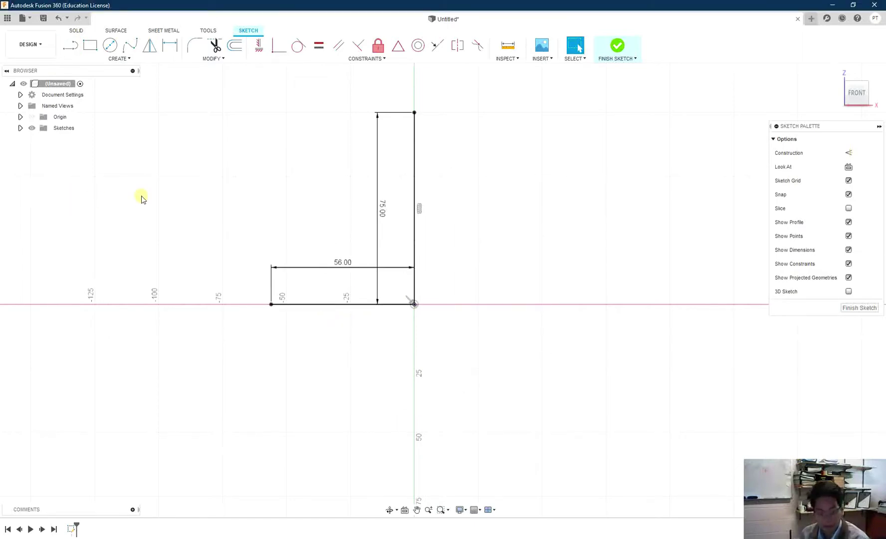
# Step: Draw a 50 mm diameter circle to the left of the tall line
pyautogui.press('c')
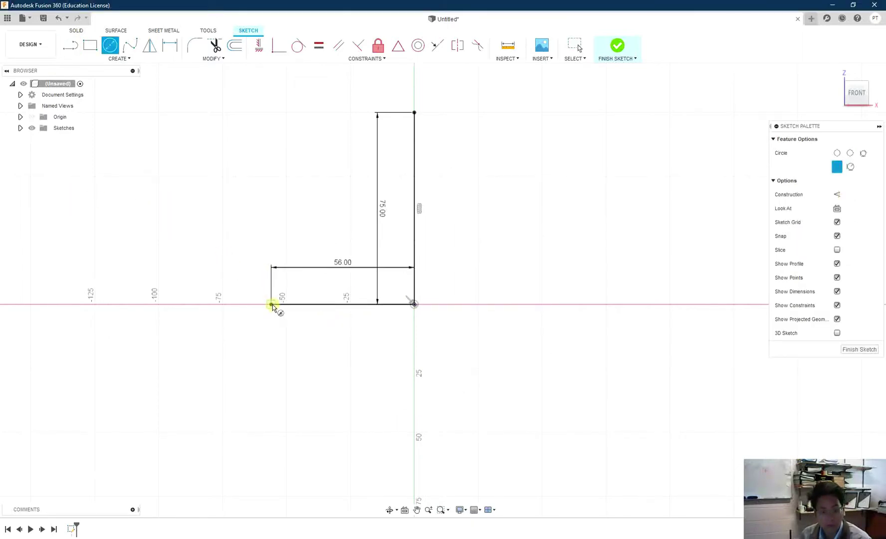
pyautogui.click(271, 198)
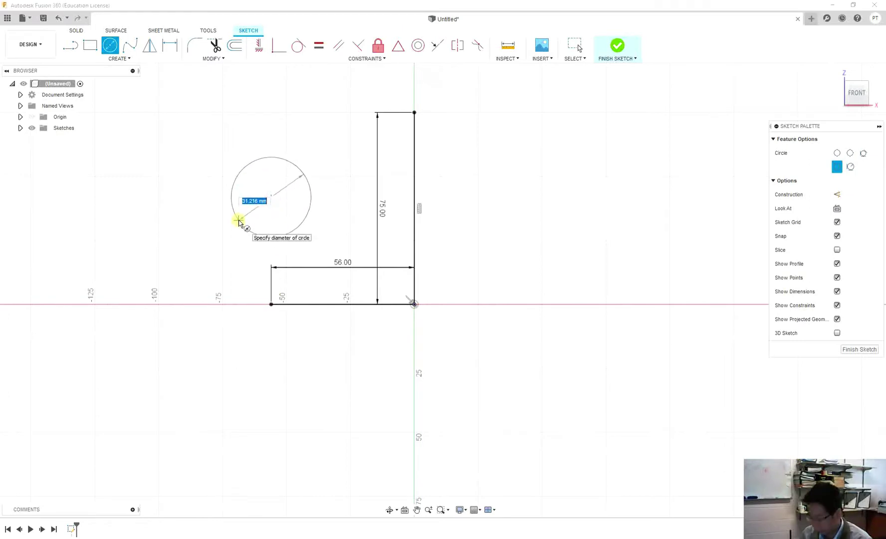
pyautogui.write('50')
pyautogui.press('Return')
pyautogui.press('Escape')
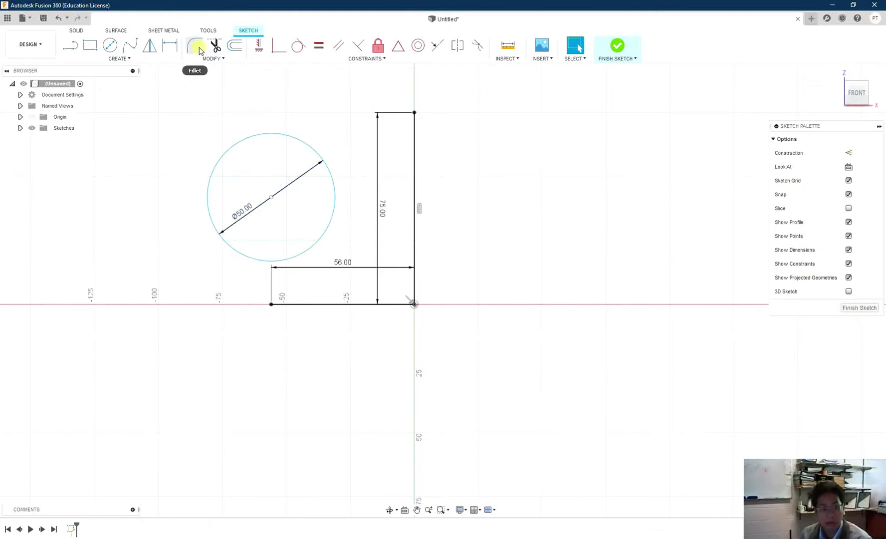
# Step: Dimension the circle's centre 25 mm above the base line
pyautogui.click(170, 46)
pyautogui.click(326, 236)
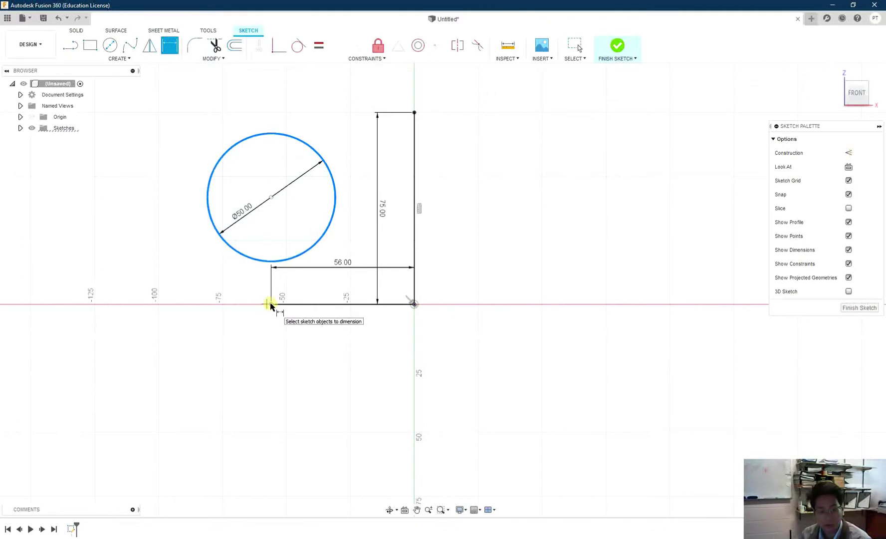
pyautogui.click(270, 303)
pyautogui.click(156, 268)
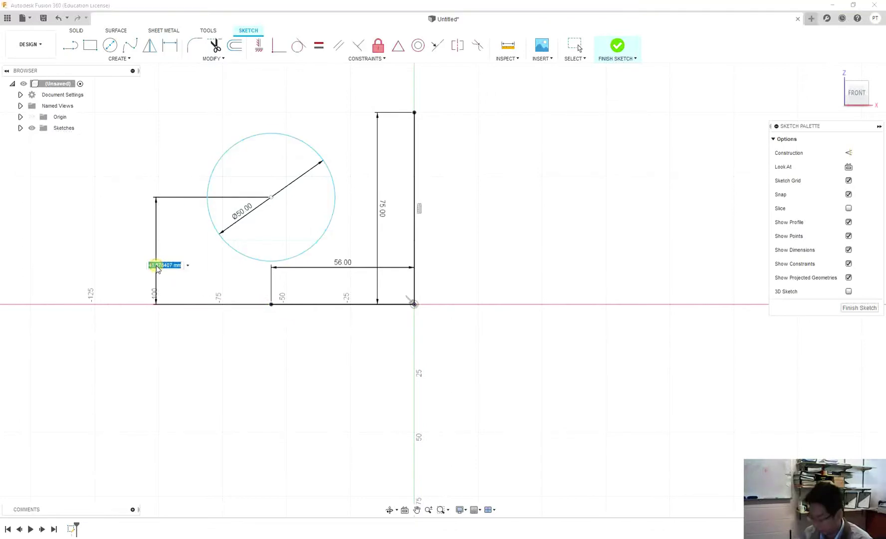
pyautogui.write('25')
pyautogui.press('Return')
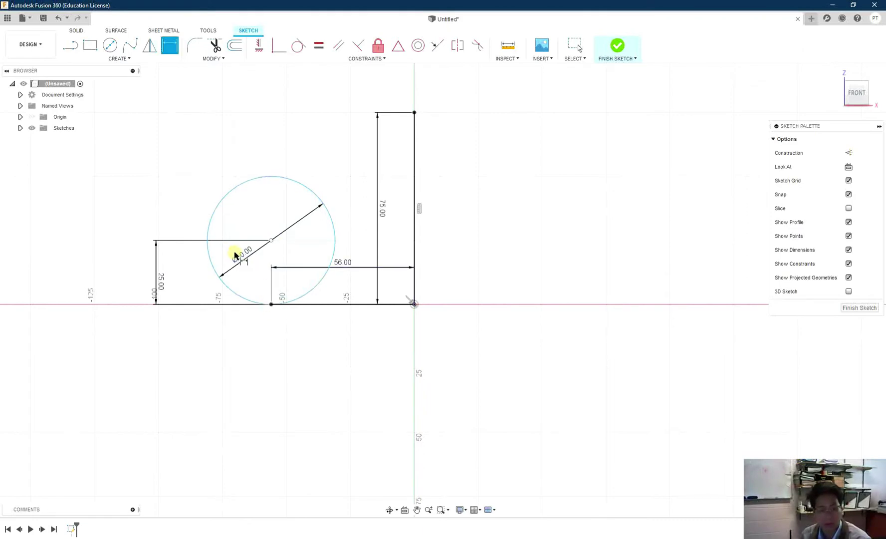
# Step: Draw a 9 mm (50-25-16) vertical line up from the circle's left edge
pyautogui.press('l')
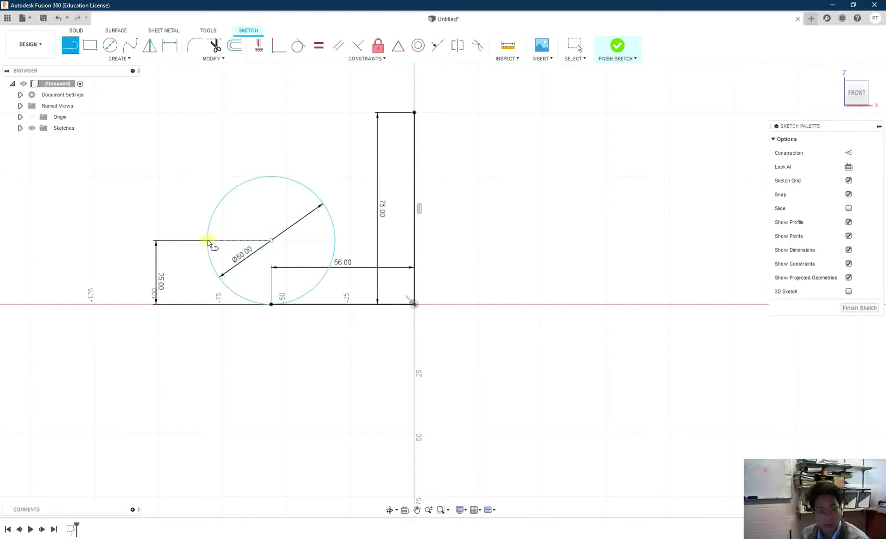
pyautogui.click(208, 241)
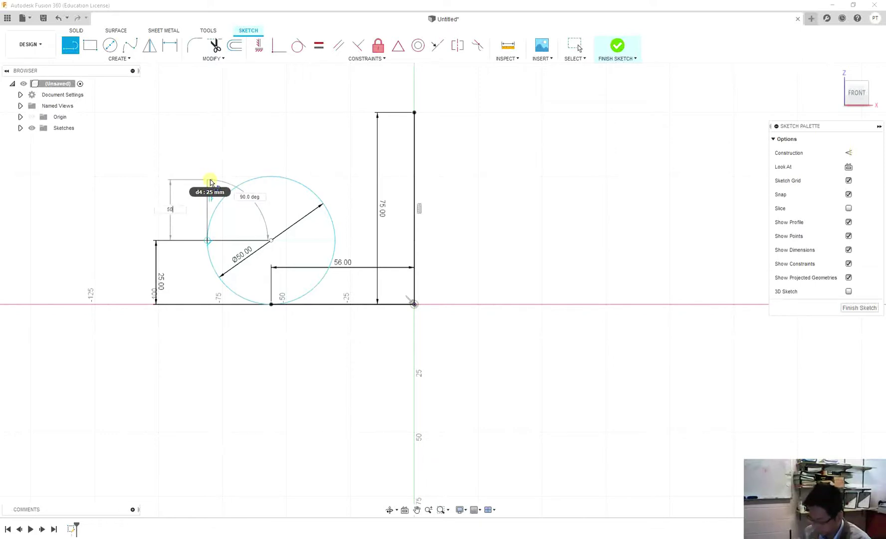
pyautogui.write('50-25')
pyautogui.press('Tab')
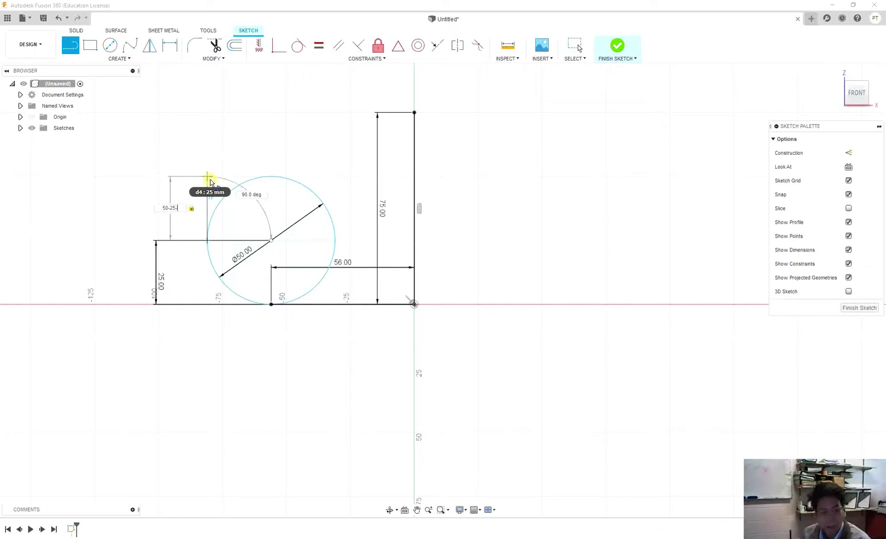
pyautogui.write('-16')
pyautogui.press('Return')
pyautogui.press('Escape')
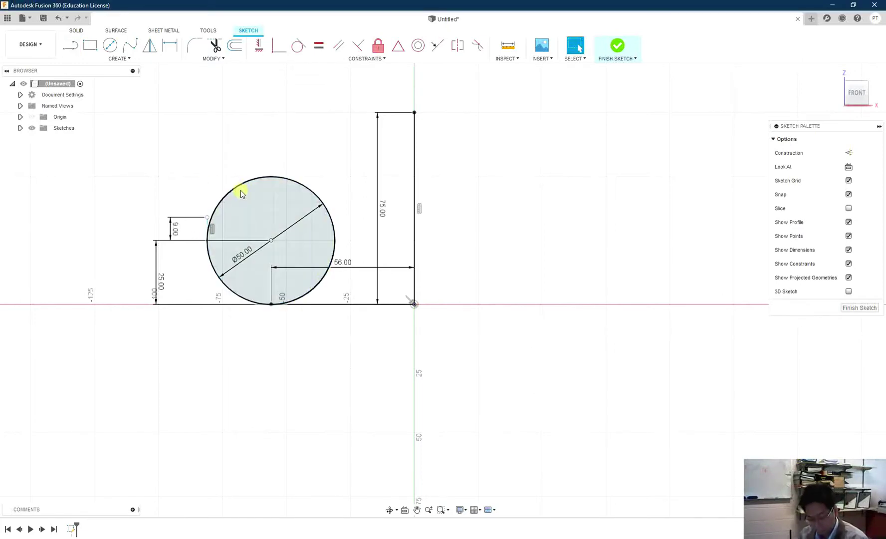
# Step: Draw the arm's 39 mm horizontal line leftward and a 16 mm vertical edge at its end
pyautogui.press('l')
pyautogui.moveTo(208, 223); pyautogui.dragTo(128, 219)
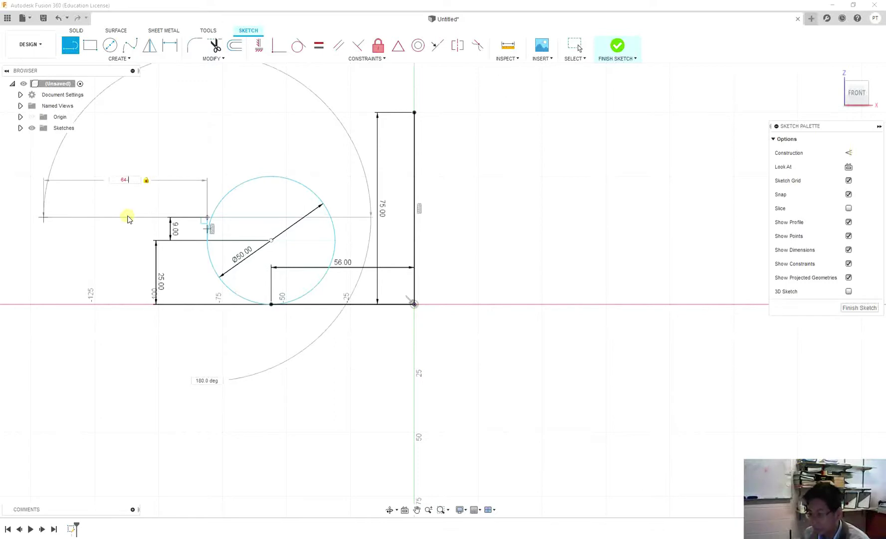
pyautogui.write('-25')
pyautogui.press('Return')
pyautogui.press('Escape')
pyautogui.press('l')
pyautogui.click(107, 216)
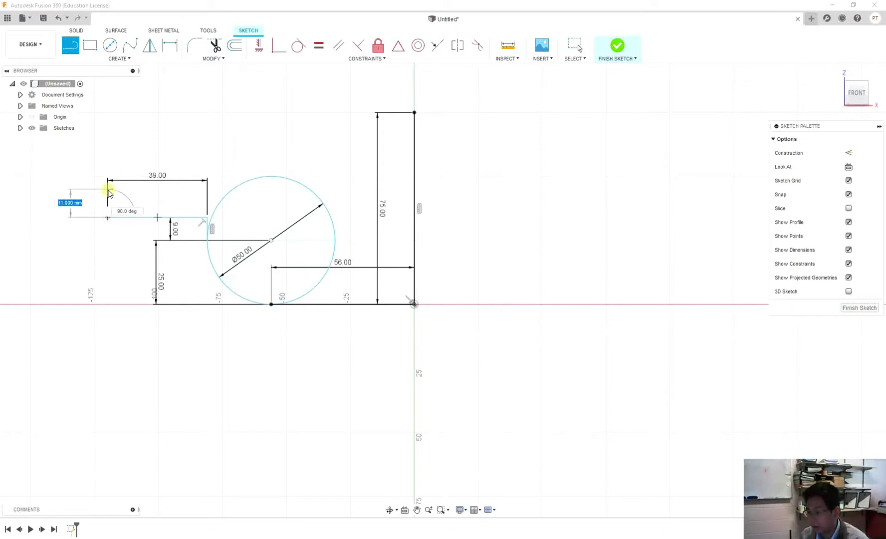
pyautogui.write('16')
pyautogui.press('Return')
pyautogui.press('Escape')
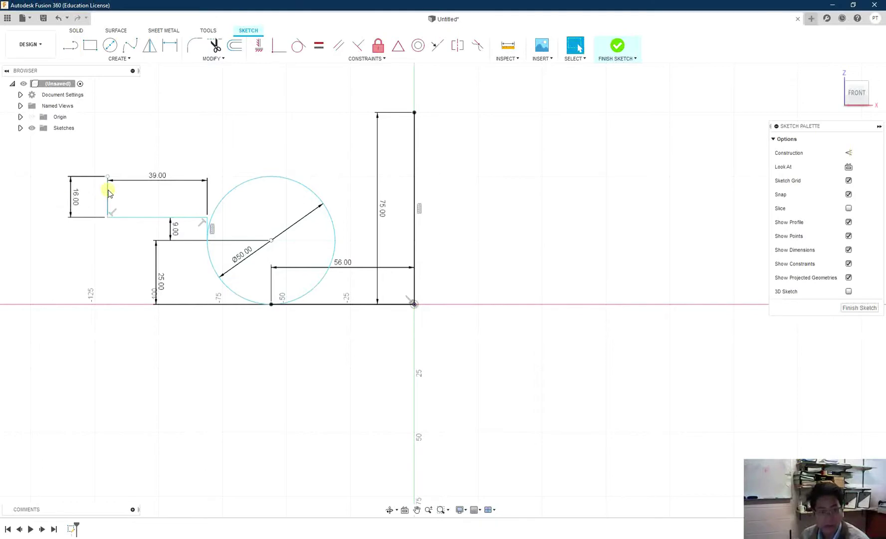
# Step: Draw the 64 mm top line from the 16 mm edge's upper end
pyautogui.press('l')
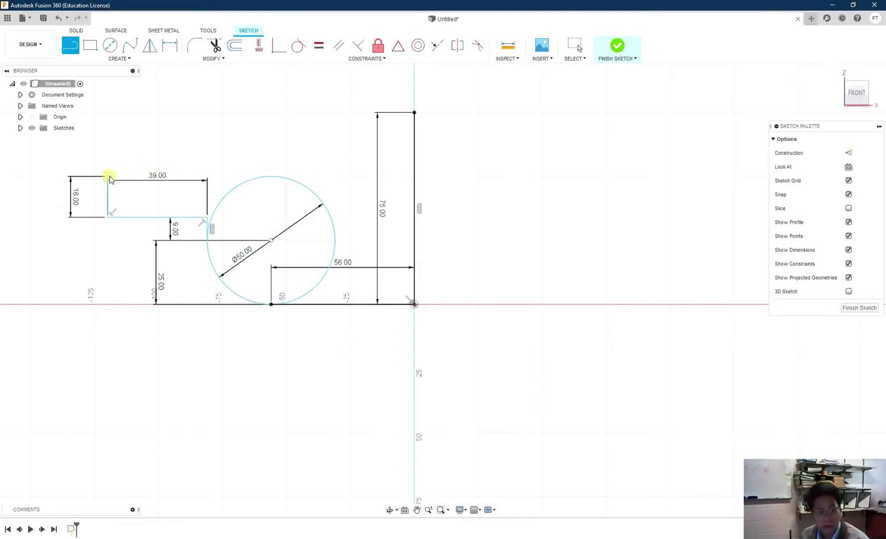
pyautogui.click(109, 177)
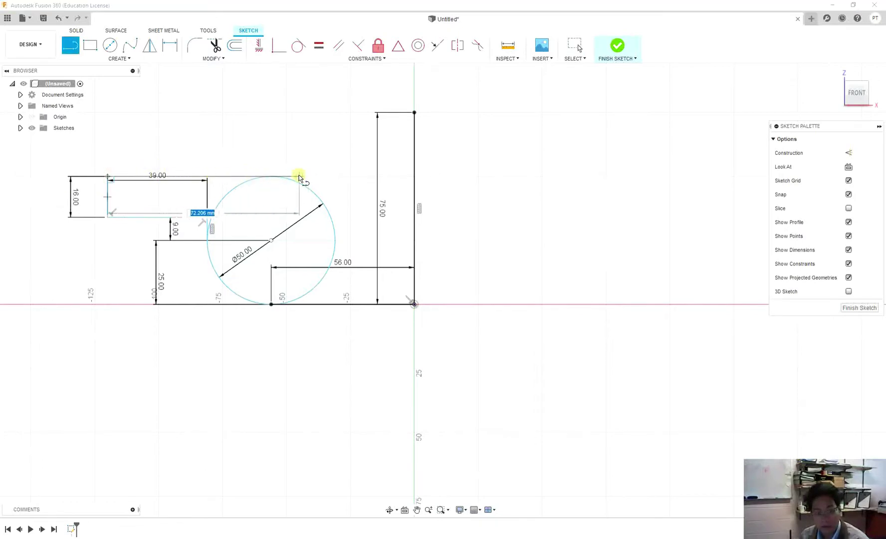
pyautogui.write('64')
pyautogui.press('Return')
pyautogui.press('Escape')
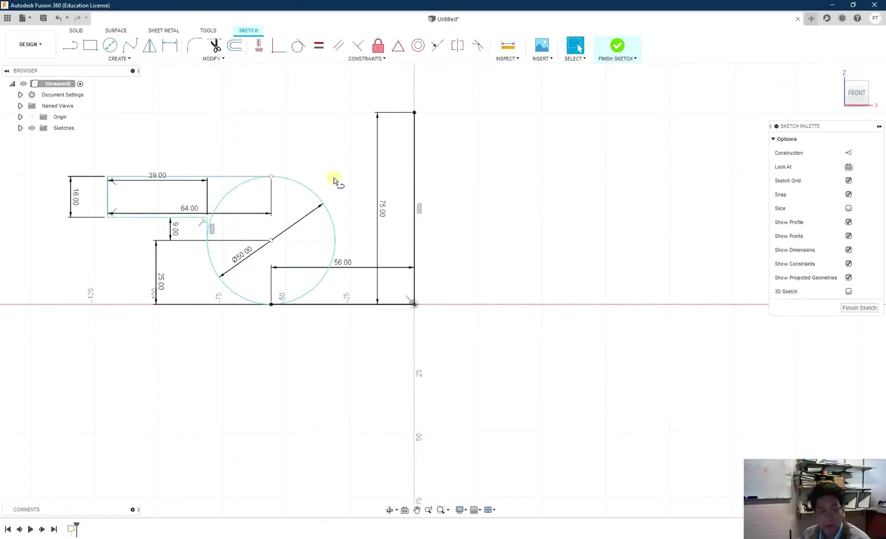
# Step: From the circle's right quadrant, draw a 9 mm drop and 15 mm step, then close the upright
pyautogui.press('l')
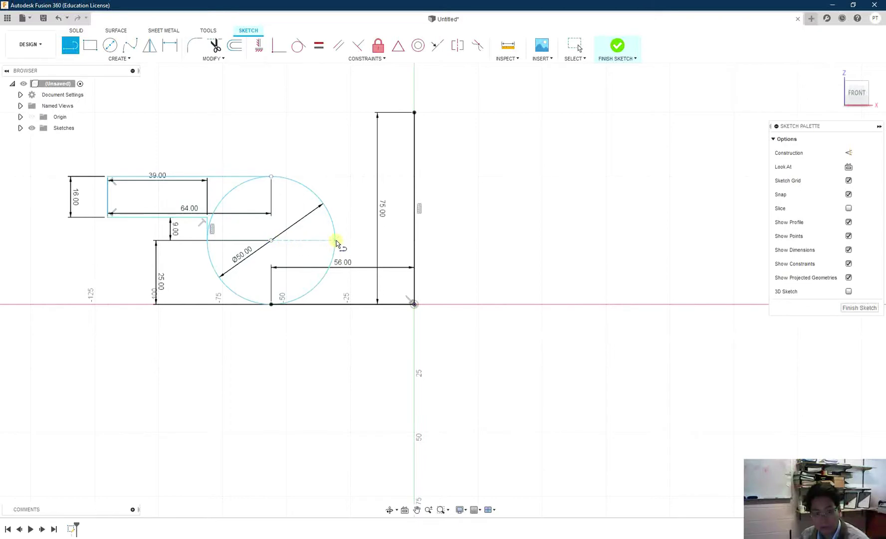
pyautogui.click(336, 241)
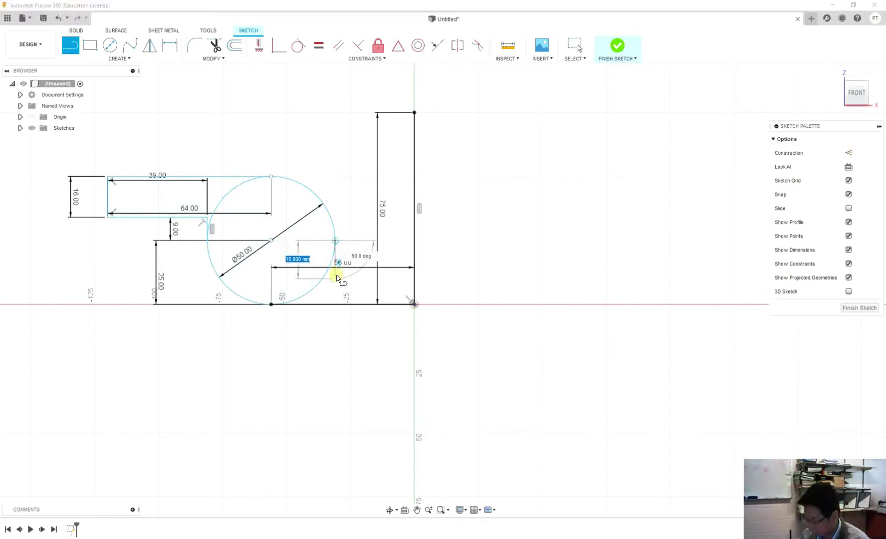
pyautogui.write('9')
pyautogui.press('Return')
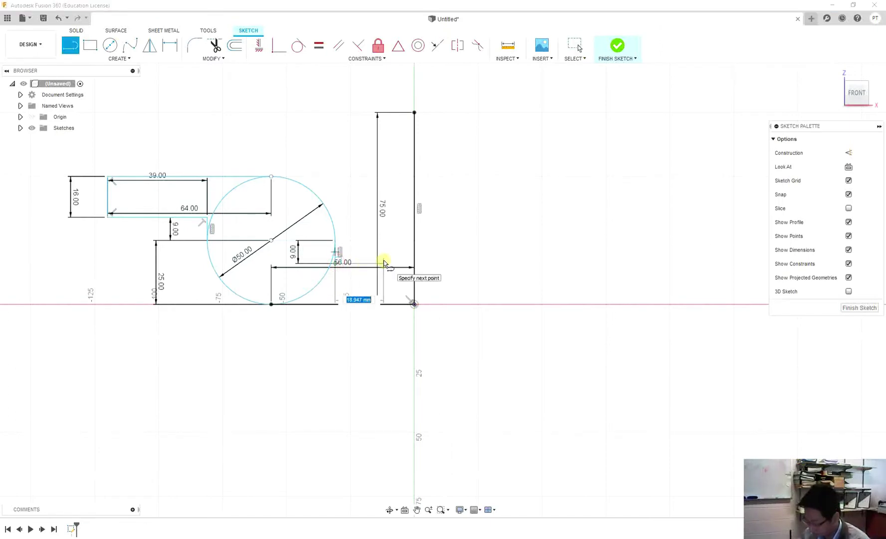
pyautogui.press('Tab')
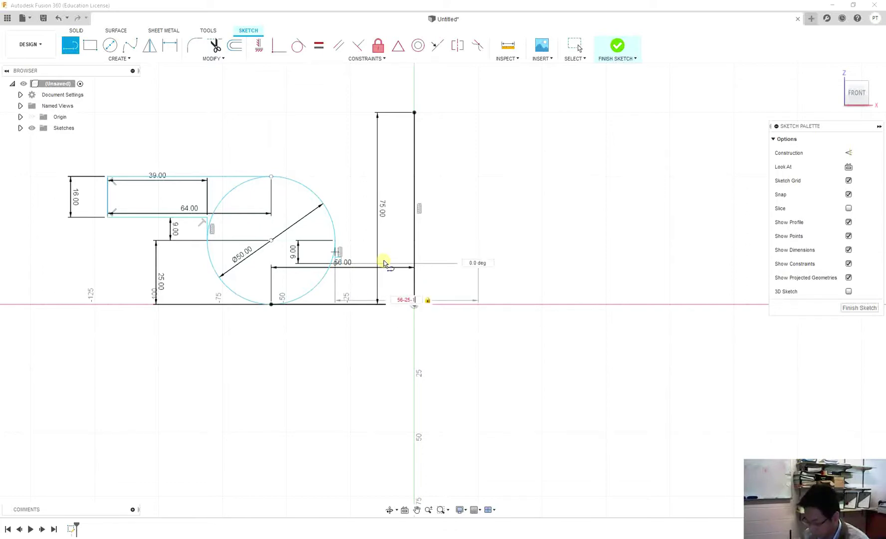
pyautogui.press('Return')
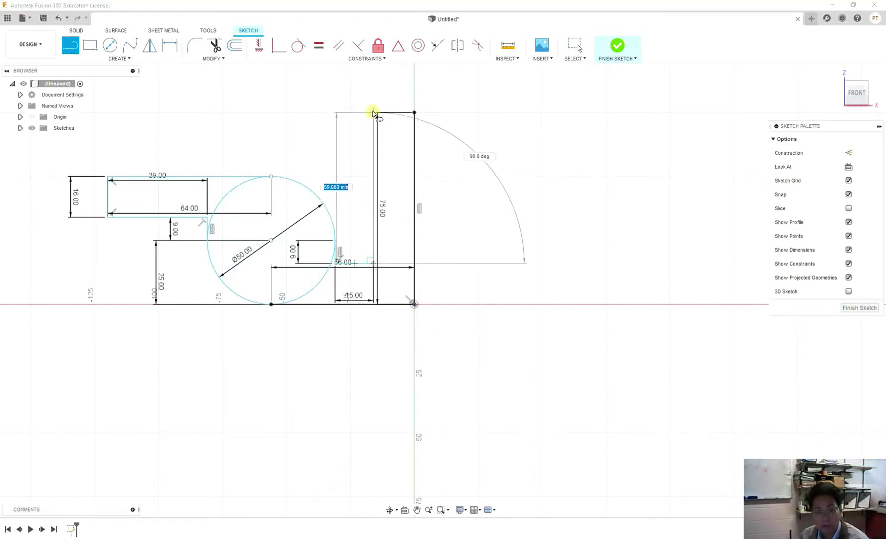
pyautogui.click(373, 113)
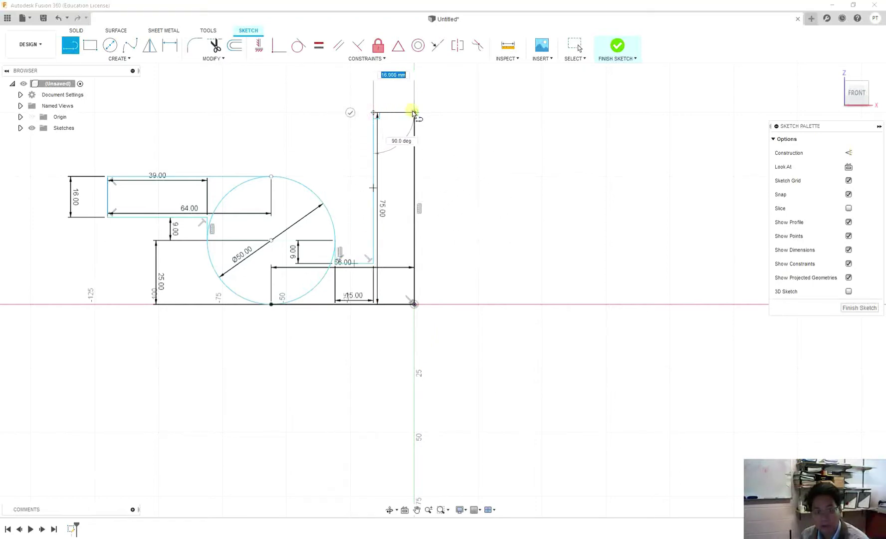
pyautogui.click(413, 113)
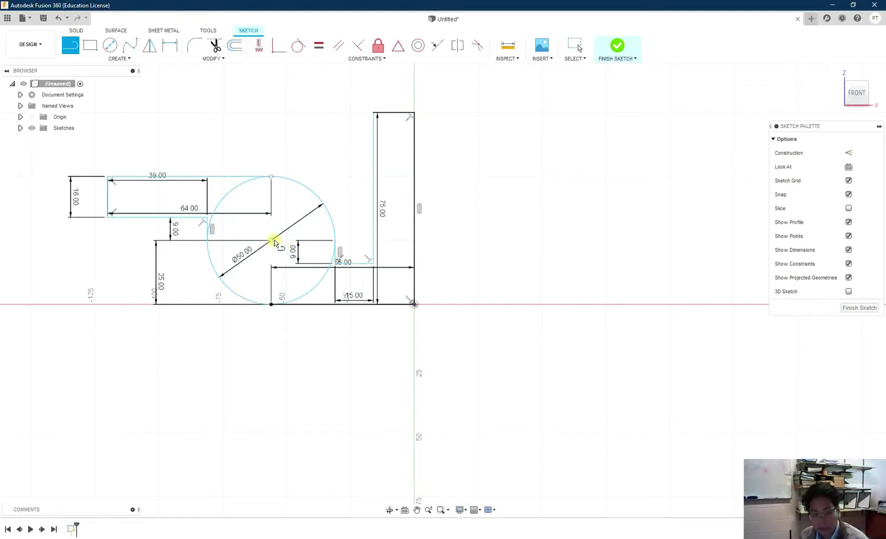
# Step: Draw a 25 mm circle concentric with the 50 mm circle
pyautogui.press('c')
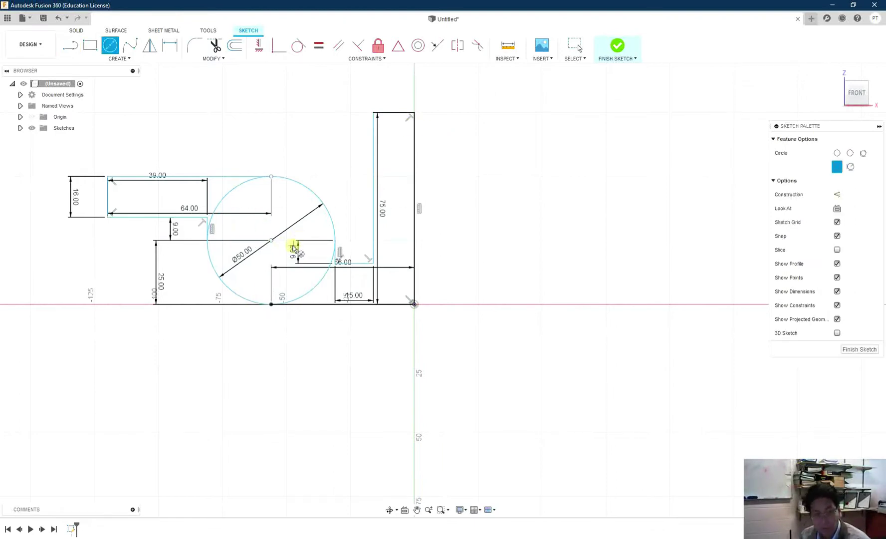
pyautogui.click(270, 241)
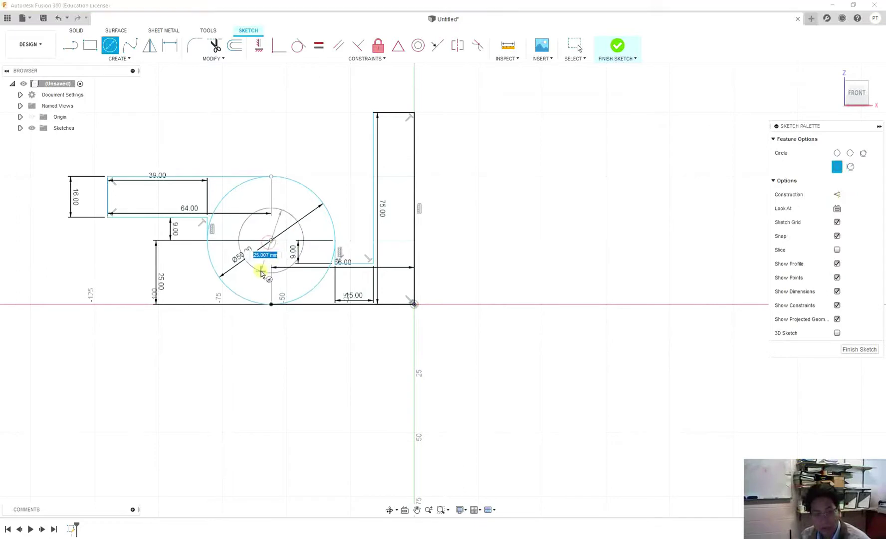
pyautogui.write('25')
pyautogui.press('Return')
pyautogui.press('Escape')
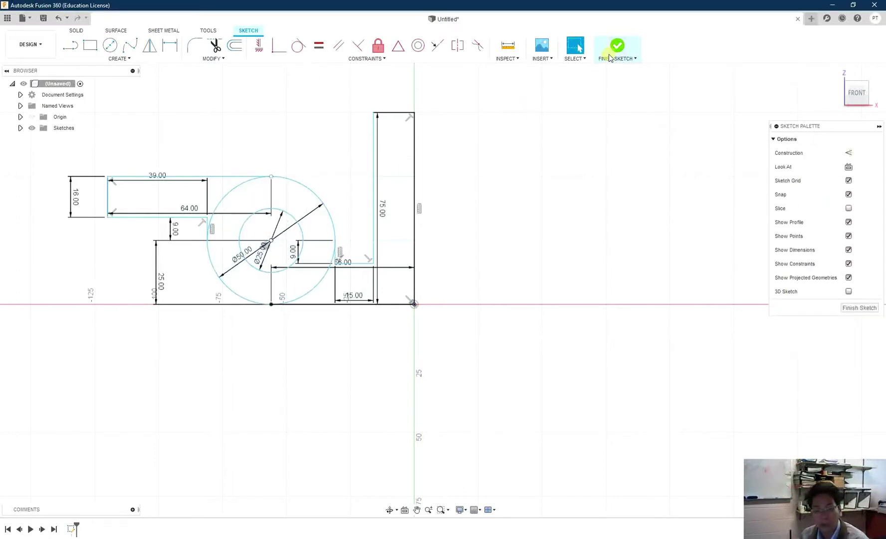
# Step: Finish the sketch, then reopen Sketch1 for editing from the Sketches folder
pyautogui.click(610, 52)
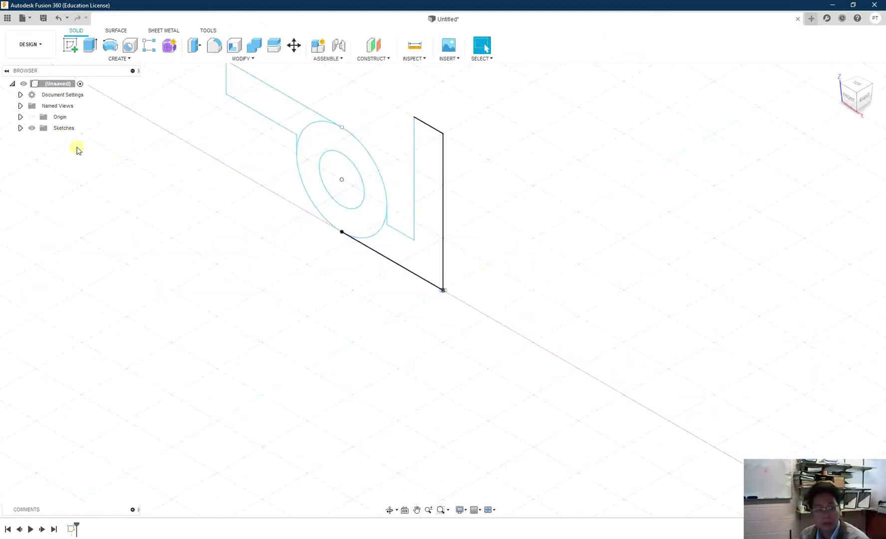
pyautogui.click(21, 128)
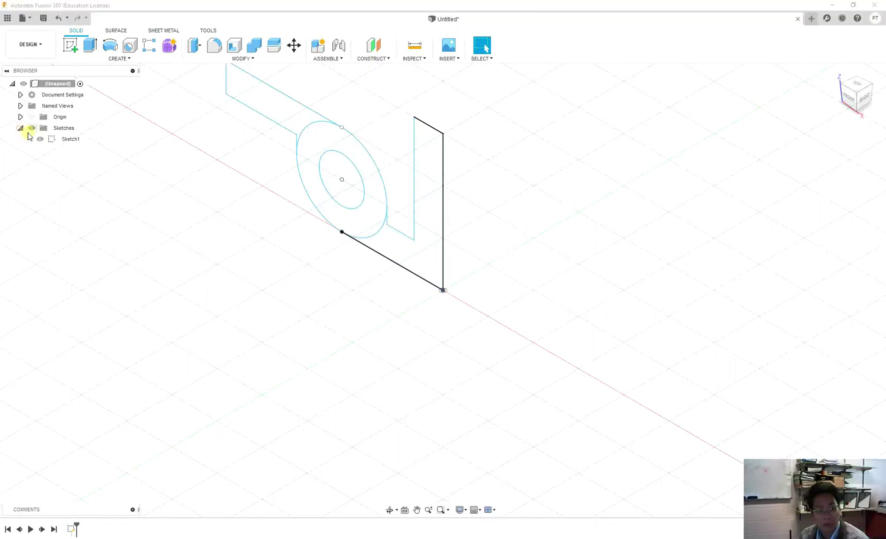
pyautogui.click(65, 141)
pyautogui.rightClick(63, 144)
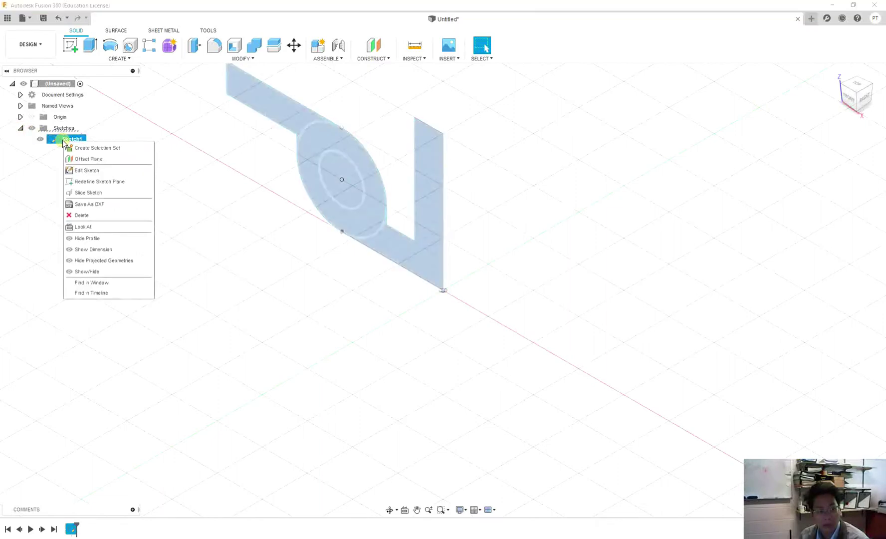
pyautogui.click(70, 170)
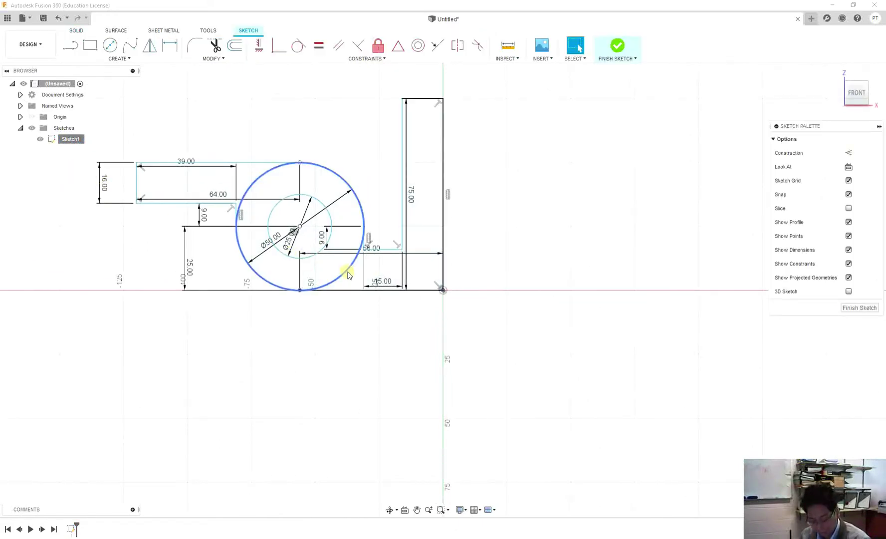
# Step: Trim the lower-right and upper-left arcs of the Ø50 circle
pyautogui.press('t')
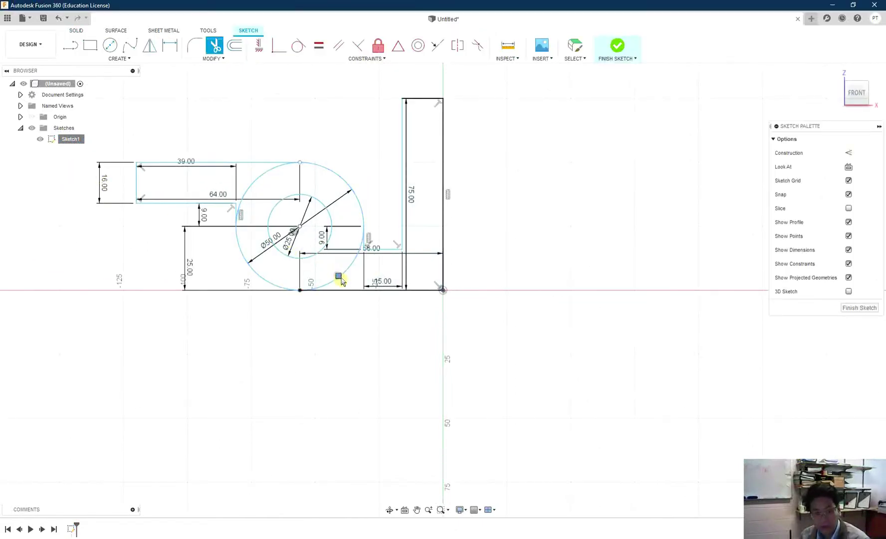
pyautogui.click(341, 279)
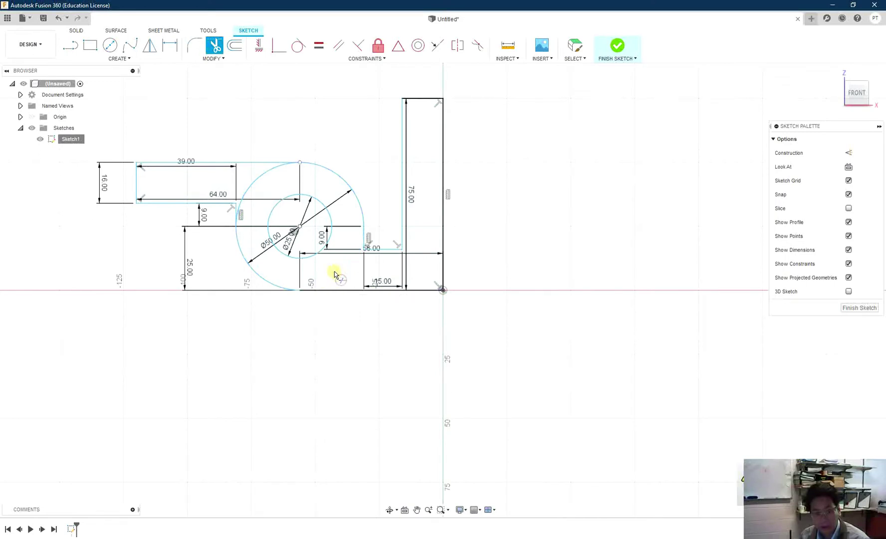
pyautogui.click(257, 186)
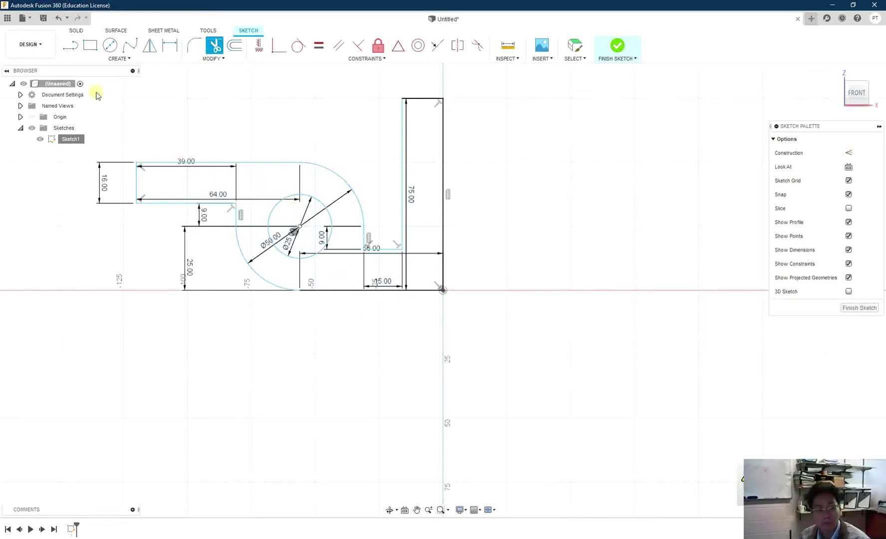
# Step: Finish the sketch and extrude the bracket profile around the Ø25 bore by 70 mm
pyautogui.click(617, 46)
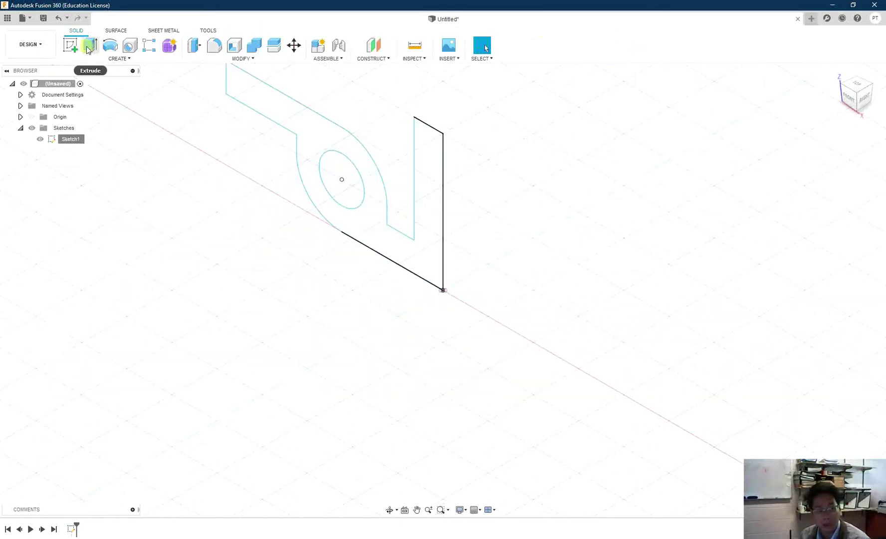
pyautogui.click(88, 49)
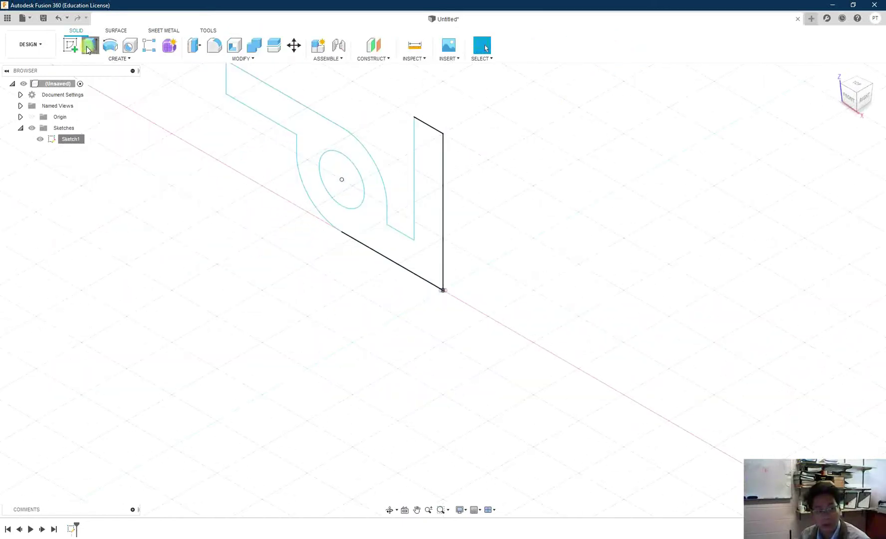
pyautogui.click(371, 181)
pyautogui.moveTo(341, 147); pyautogui.dragTo(400, 126)
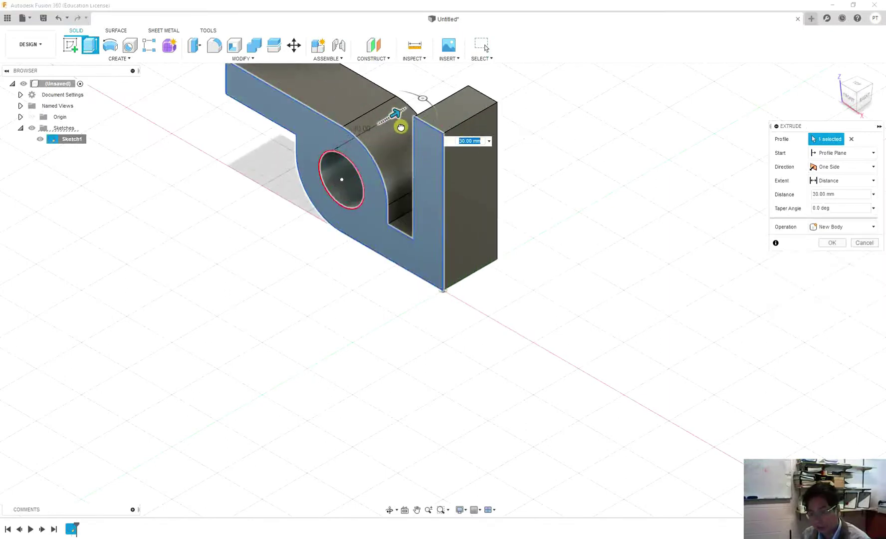
pyautogui.write('70')
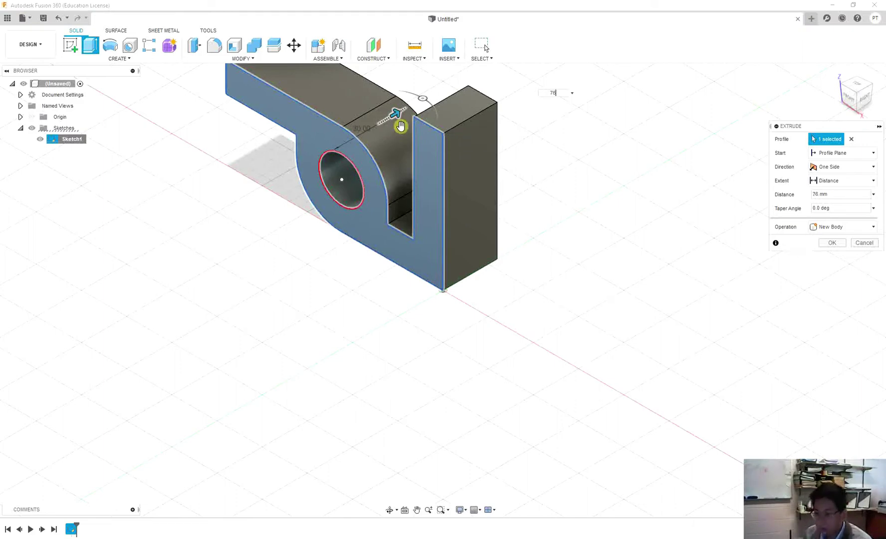
pyautogui.press('Return')
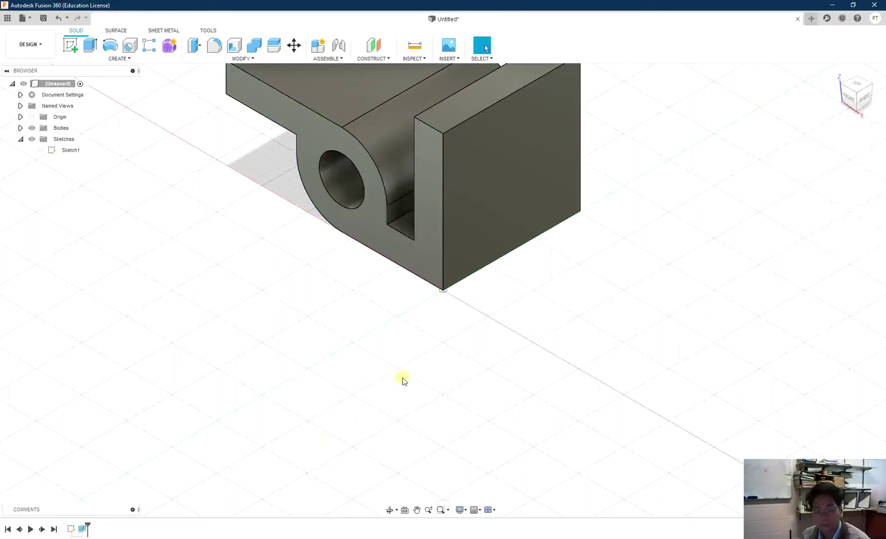
pyautogui.scroll(2, 418, 314)
pyautogui.scroll(-4, 417, 313)
pyautogui.scroll(1, 426, 111)
pyautogui.scroll(2, 415, 218)
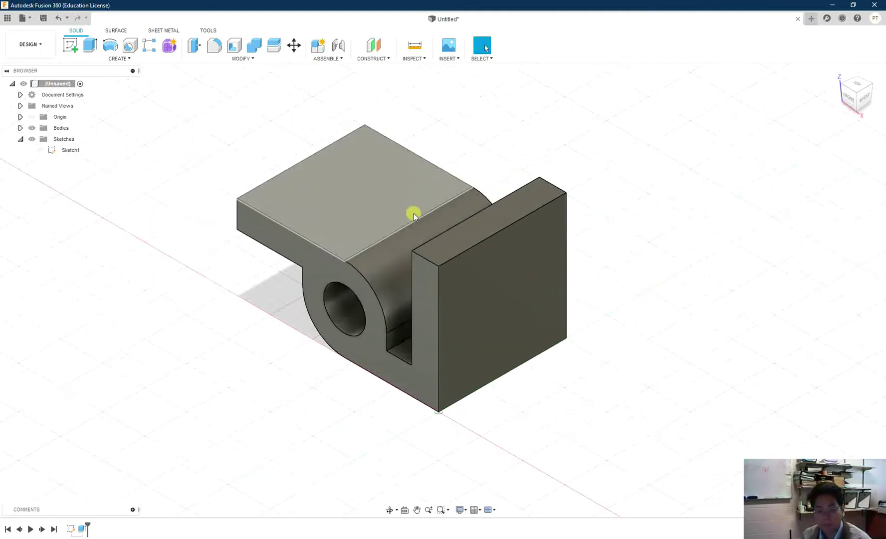
# Step: Start a new sketch on the upright's large front face
pyautogui.scroll(1, 426, 289)
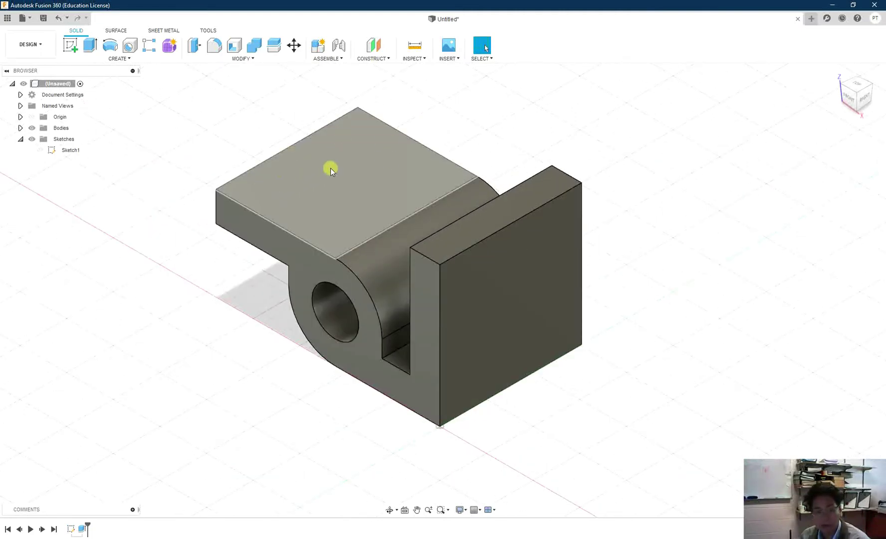
pyautogui.click(525, 306)
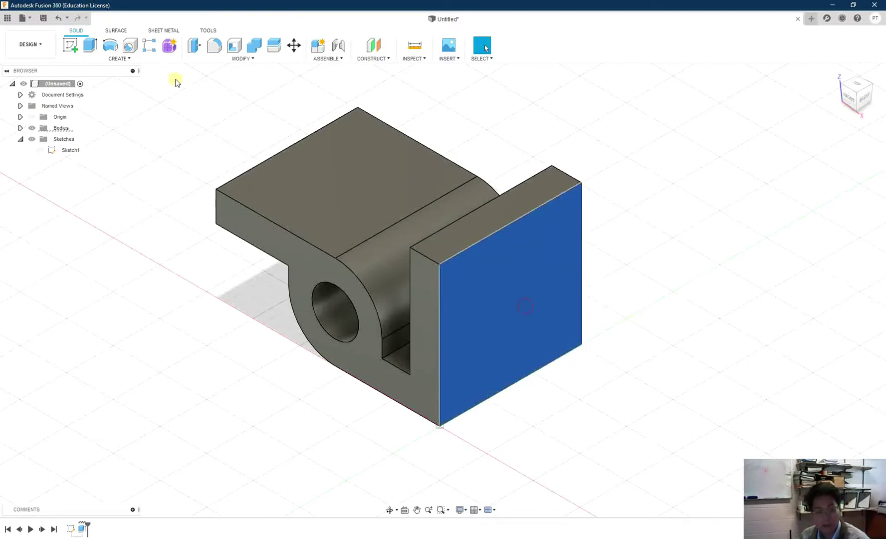
pyautogui.click(77, 48)
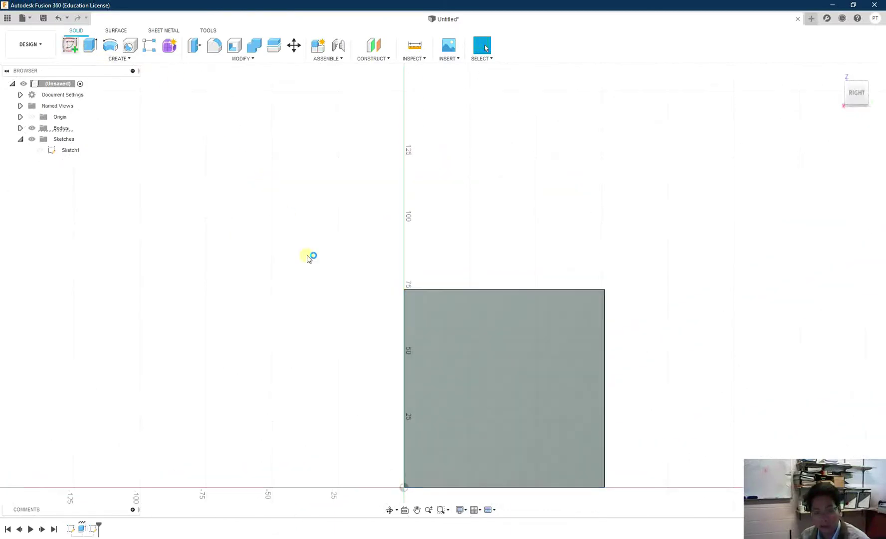
pyautogui.scroll(2, 604, 439)
# Step: Draw two 13 mm lines from the top-left corner, along the top and down the left edge
pyautogui.press('l')
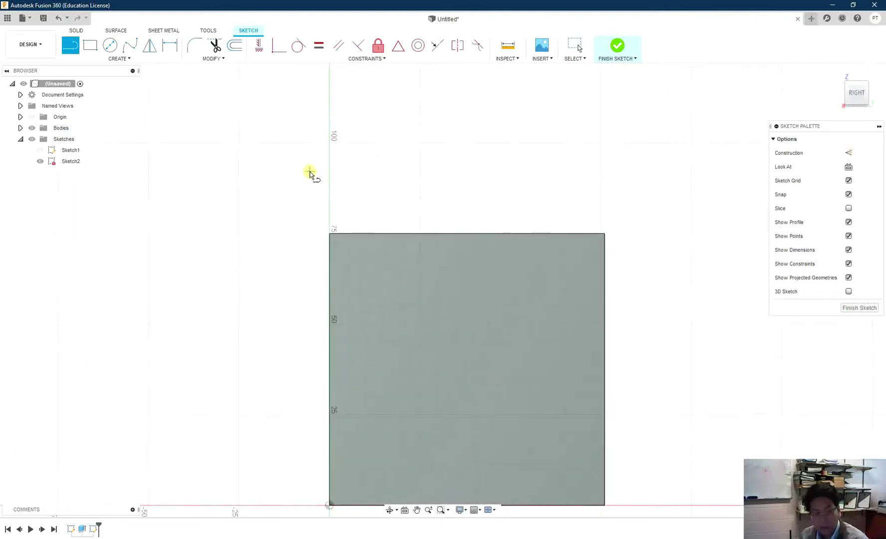
pyautogui.click(328, 234)
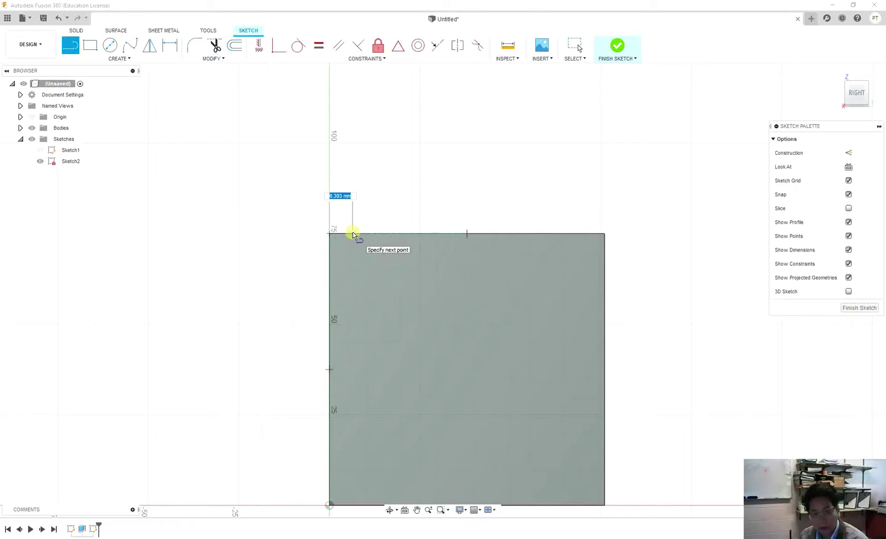
pyautogui.write('13')
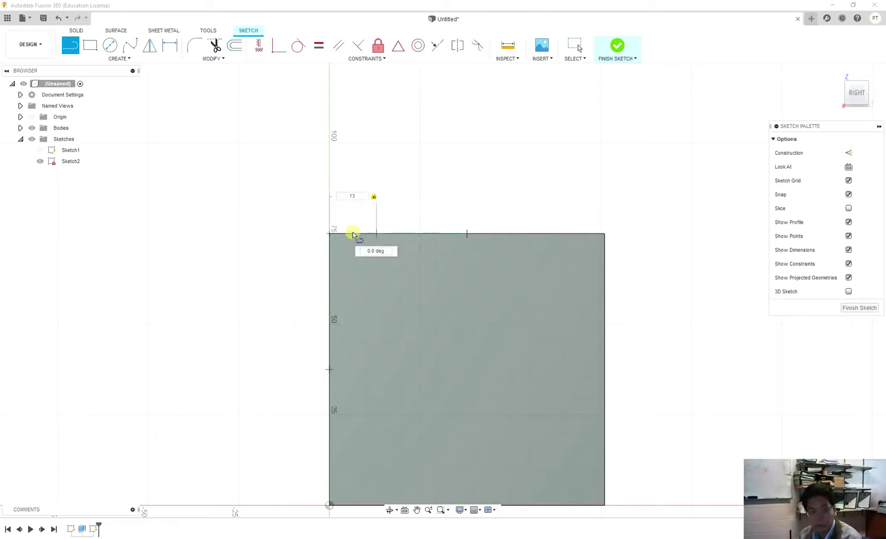
pyautogui.press('Return')
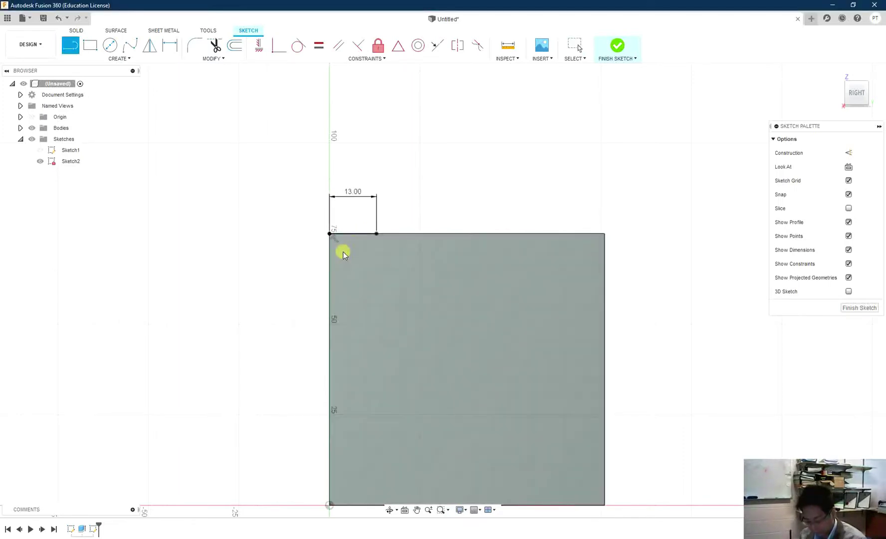
pyautogui.click(329, 234)
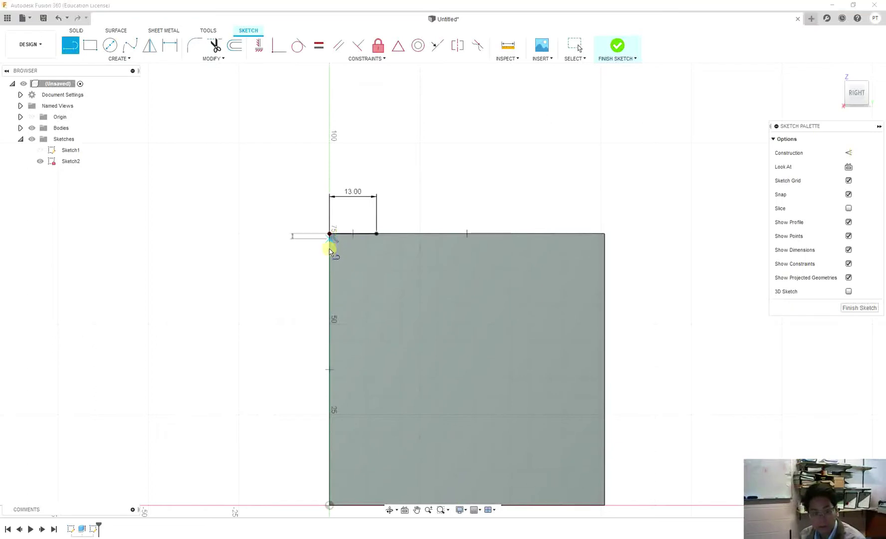
pyautogui.write('13')
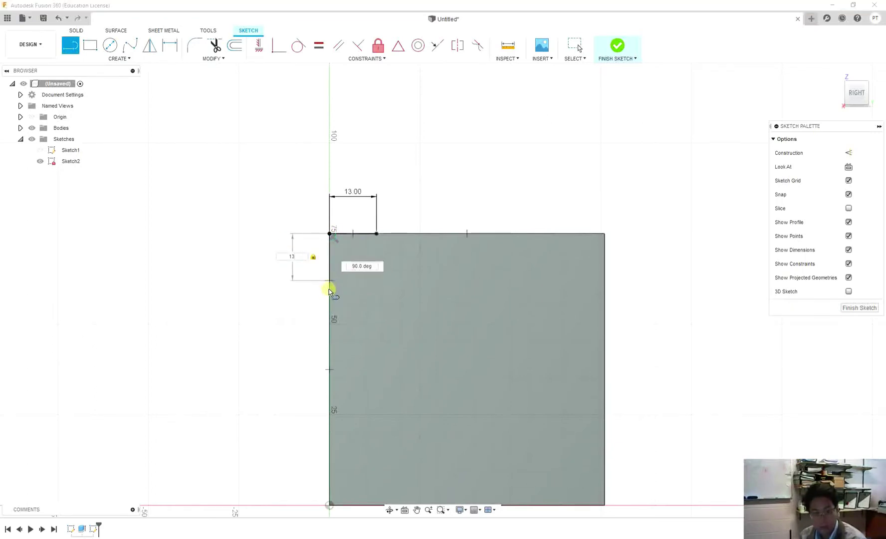
pyautogui.press('Tab')
pyautogui.click(329, 282)
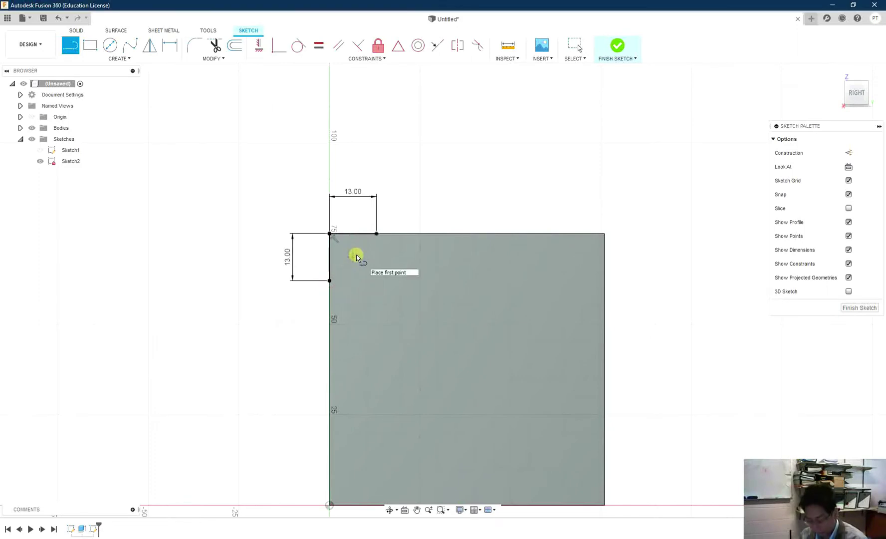
pyautogui.press('Escape')
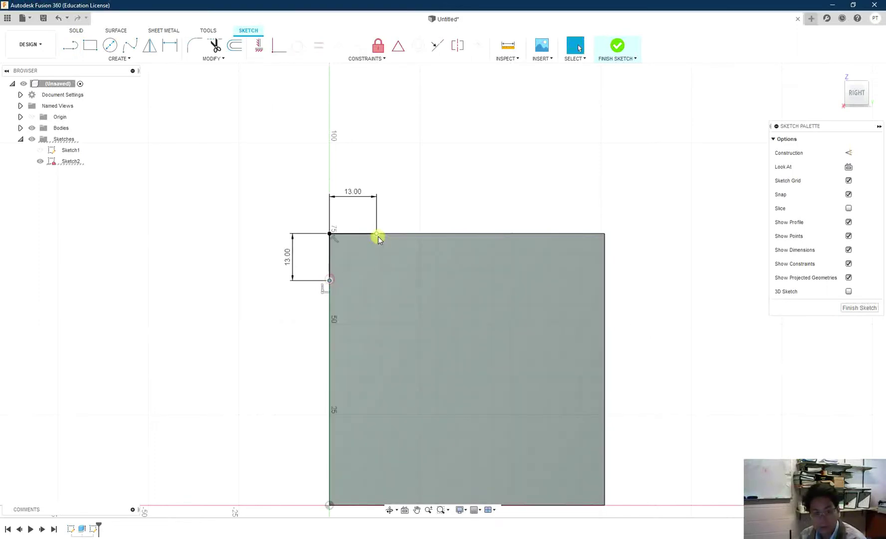
# Step: Close the top-left chamfer with a diagonal joining the two 13 mm line ends
pyautogui.press('l')
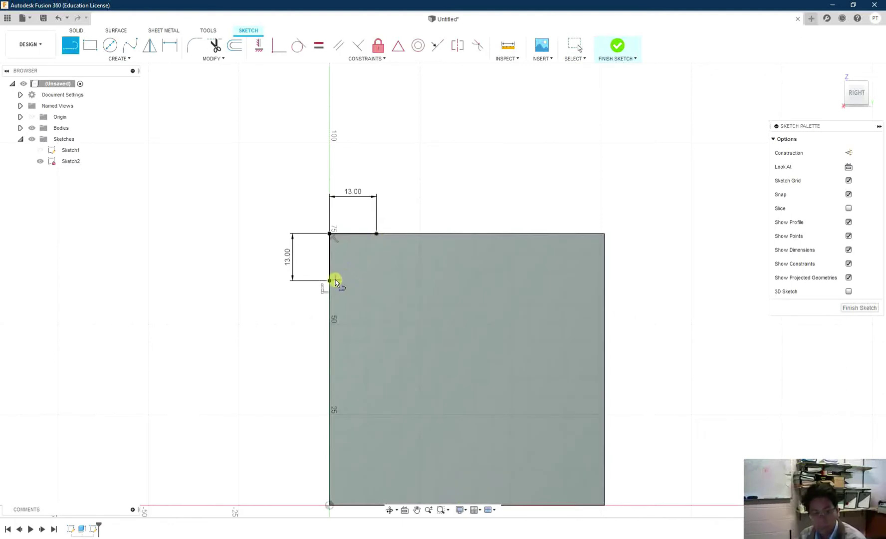
pyautogui.click(330, 281)
pyautogui.click(377, 233)
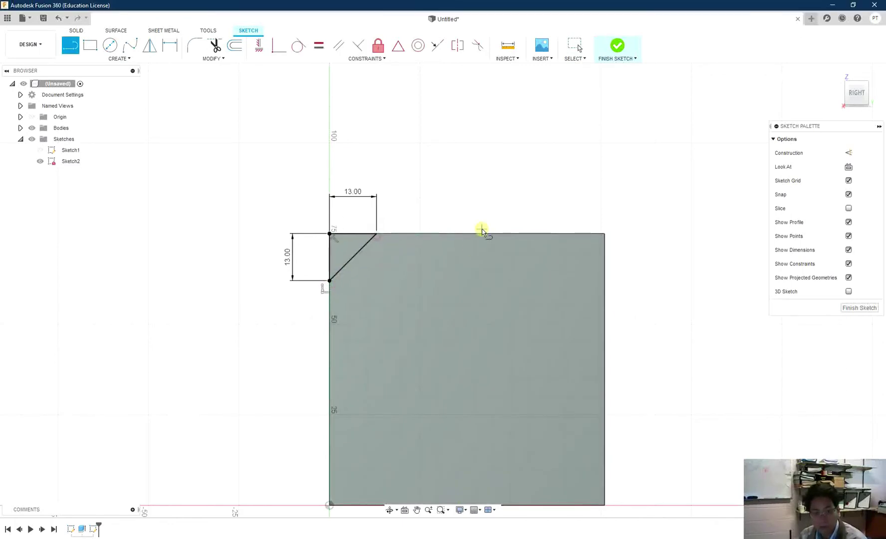
pyautogui.press('Escape')
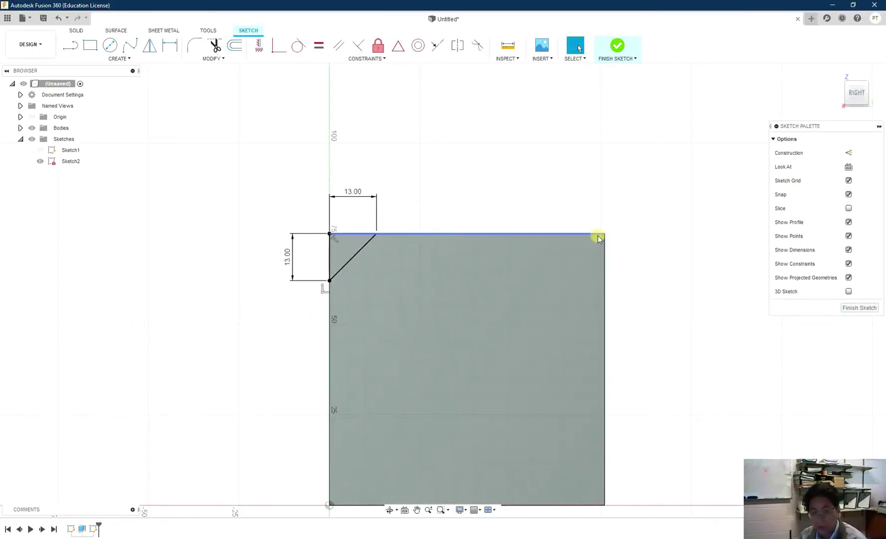
# Step: Draw 13 mm lines from the top-right corner along the top and down the right edge
pyautogui.click(572, 234)
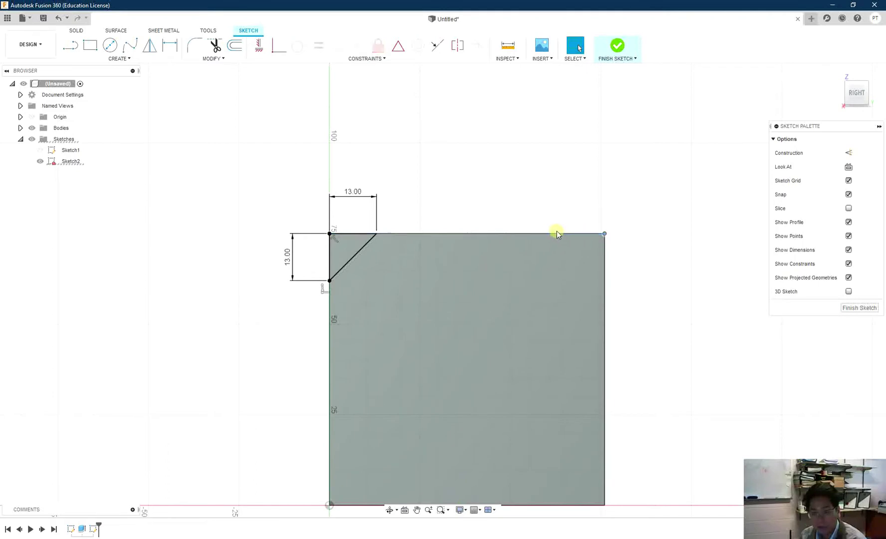
pyautogui.press('l')
pyautogui.click(604, 233)
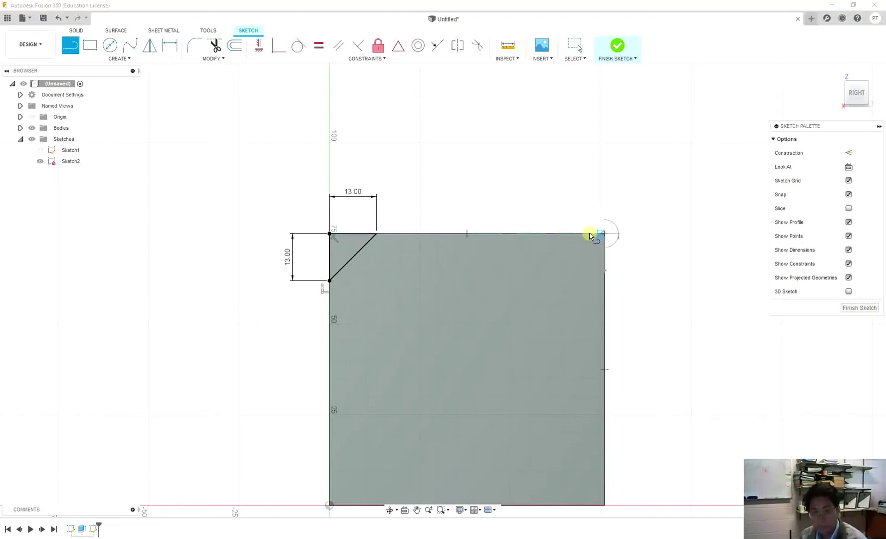
pyautogui.write('13')
pyautogui.press('Return')
pyautogui.press('Escape')
pyautogui.press('l')
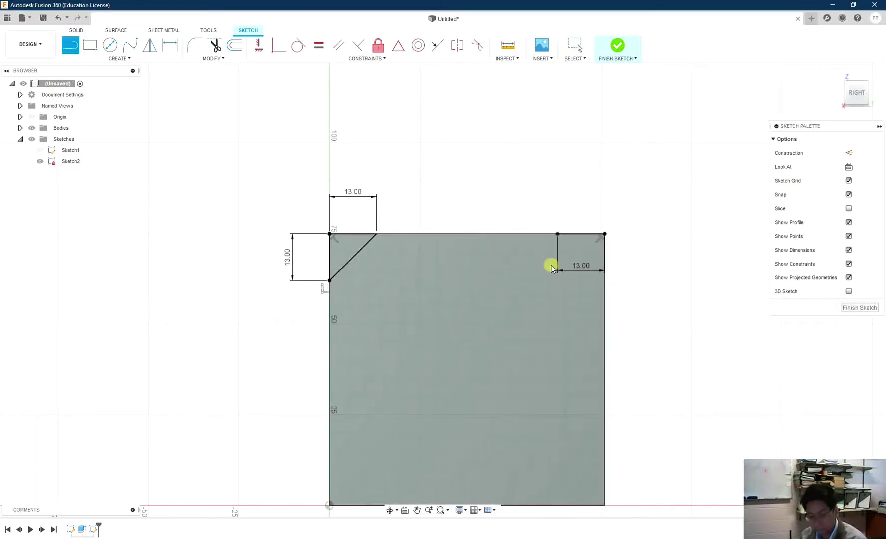
pyautogui.click(605, 234)
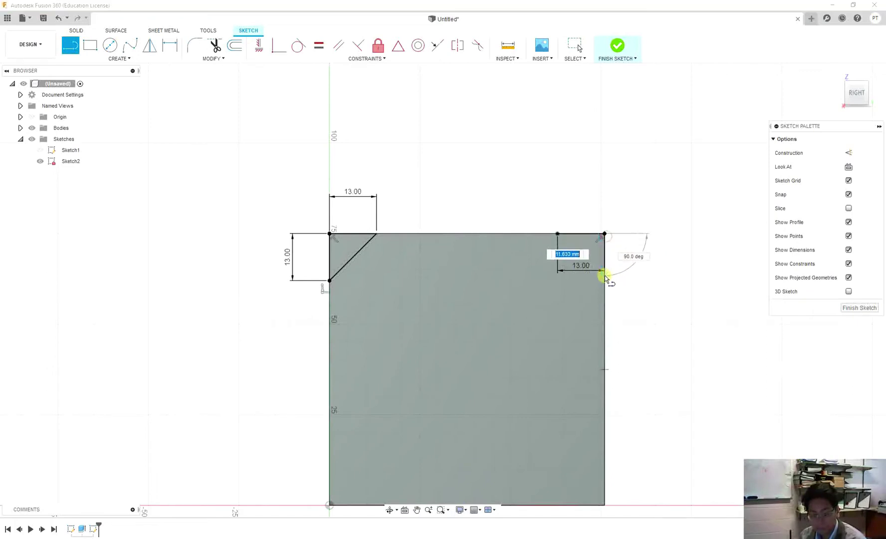
pyautogui.write('13')
pyautogui.press('Return')
pyautogui.press('Escape')
# Step: Join the top-right corner's 13 mm lines with a diagonal to close the chamfer
pyautogui.press('l')
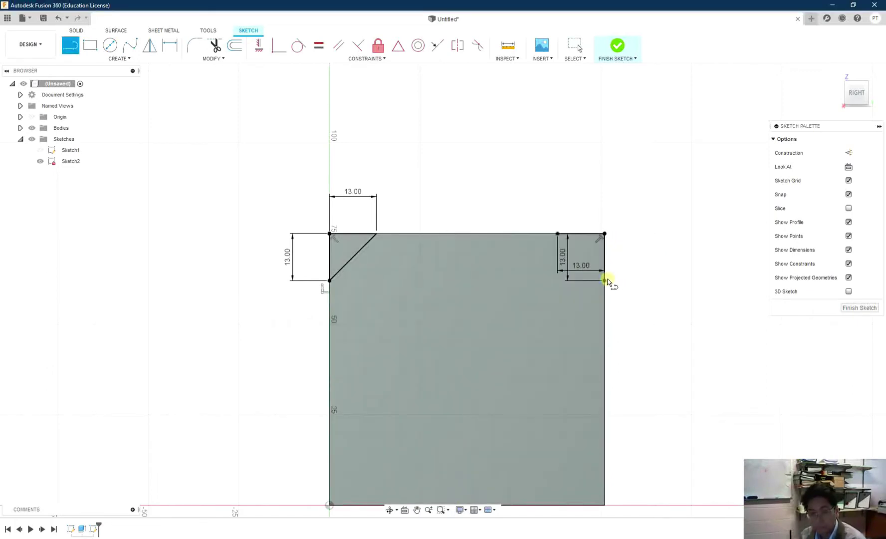
pyautogui.click(603, 280)
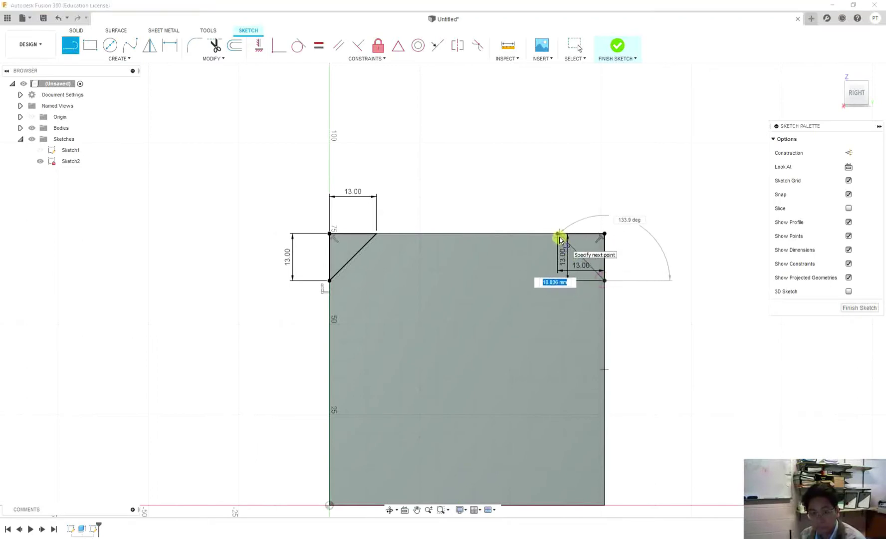
pyautogui.click(558, 235)
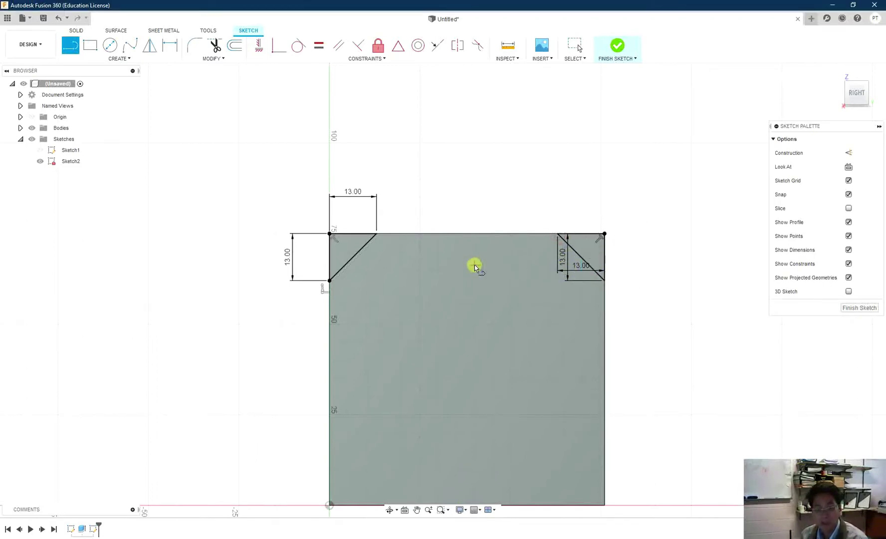
pyautogui.press('Escape')
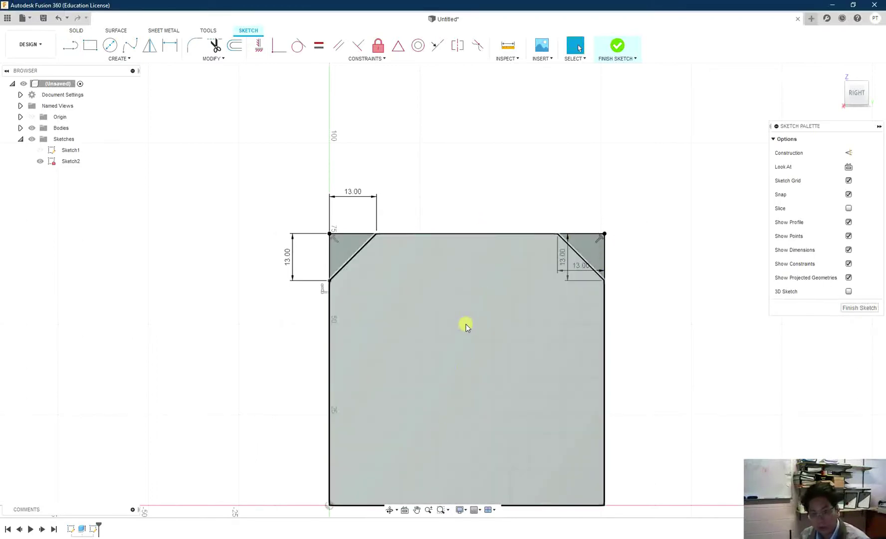
# Step: Draw a 25 mm diameter circle inside the square
pyautogui.press('c')
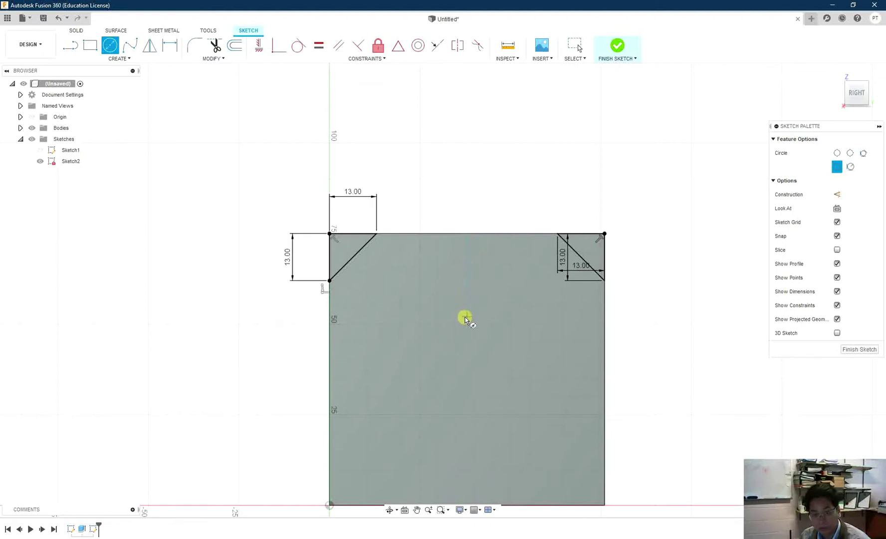
pyautogui.click(467, 320)
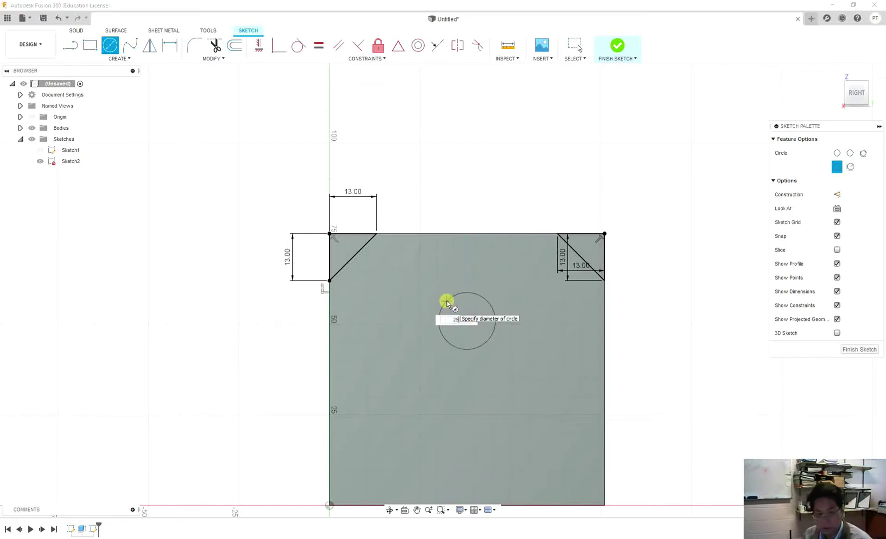
pyautogui.press('Tab')
pyautogui.press('Return')
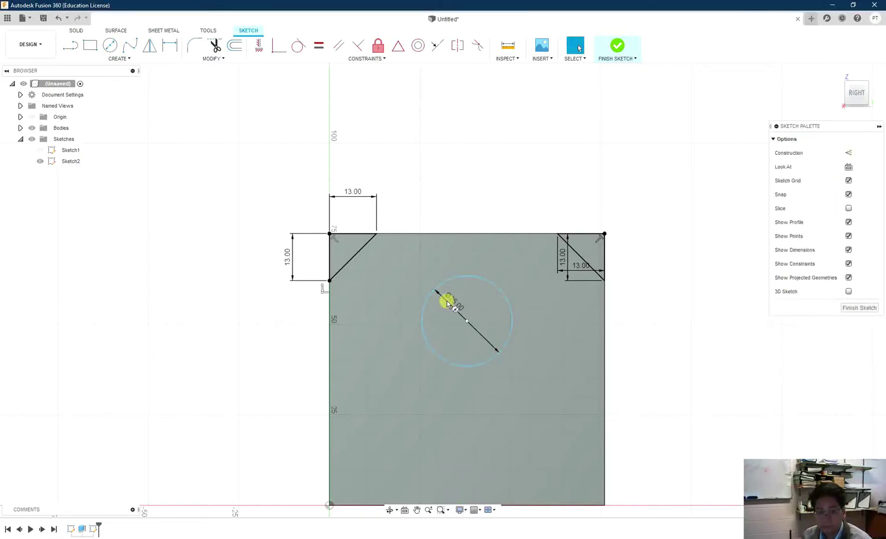
pyautogui.press('Escape')
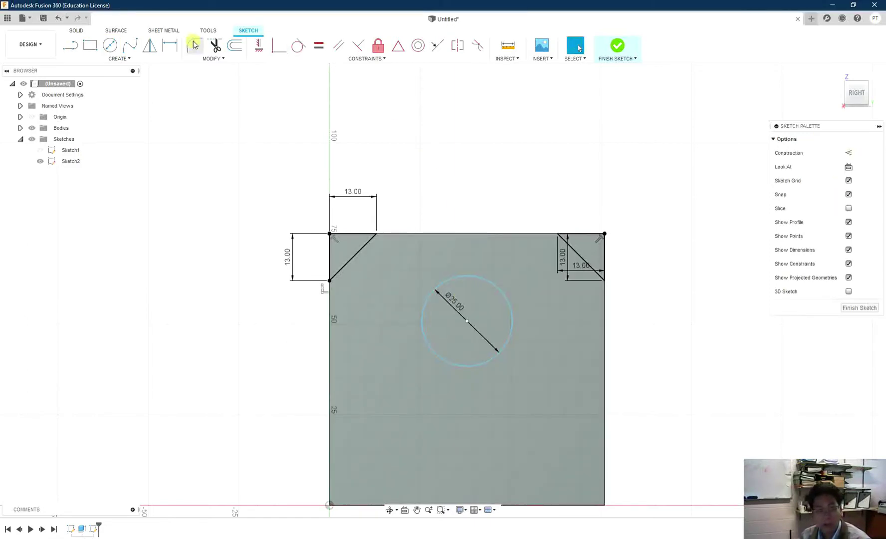
# Step: Dimension the circle's centre 32 mm below the square's top edge
pyautogui.click(170, 46)
pyautogui.click(477, 276)
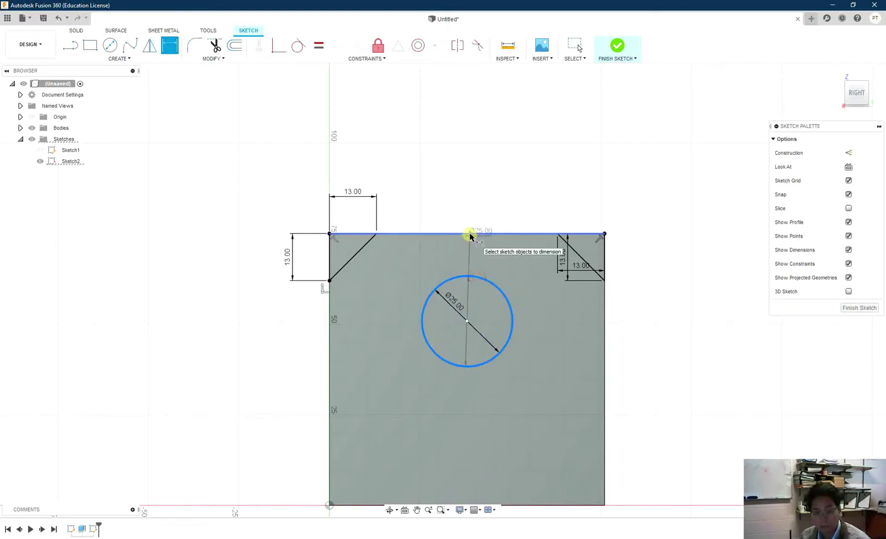
pyautogui.click(469, 235)
pyautogui.click(520, 270)
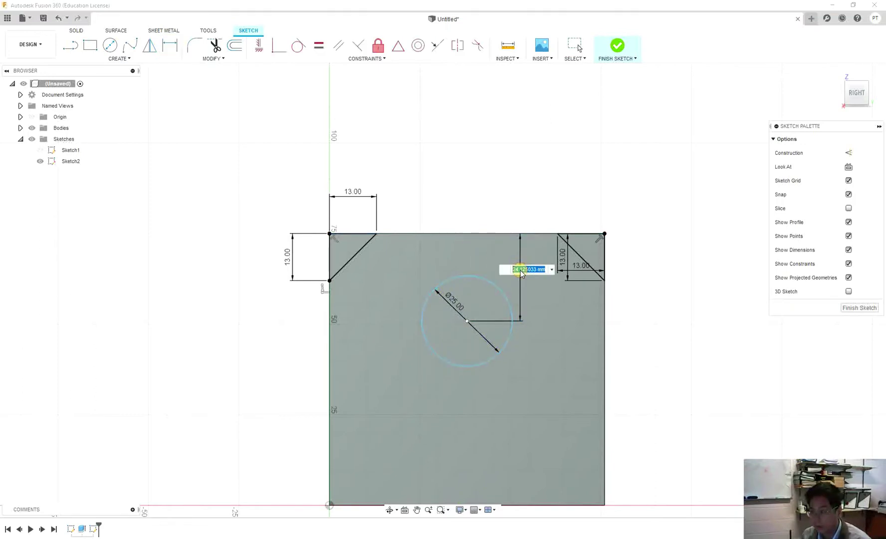
pyautogui.write('32')
pyautogui.press('Return')
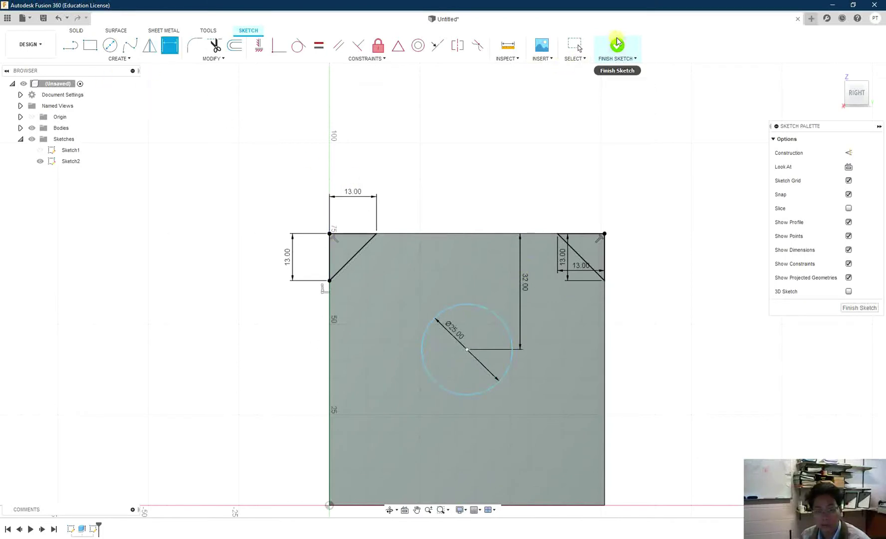
pyautogui.click(617, 44)
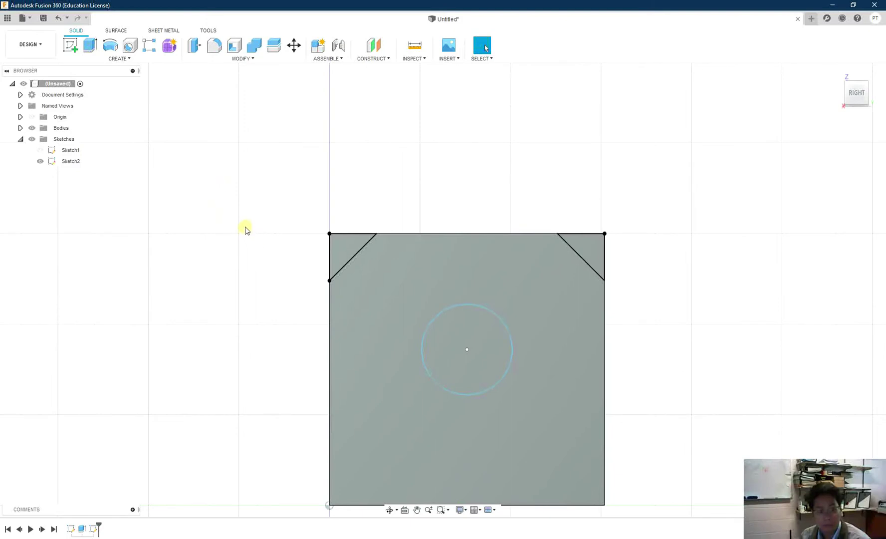
pyautogui.click(90, 45)
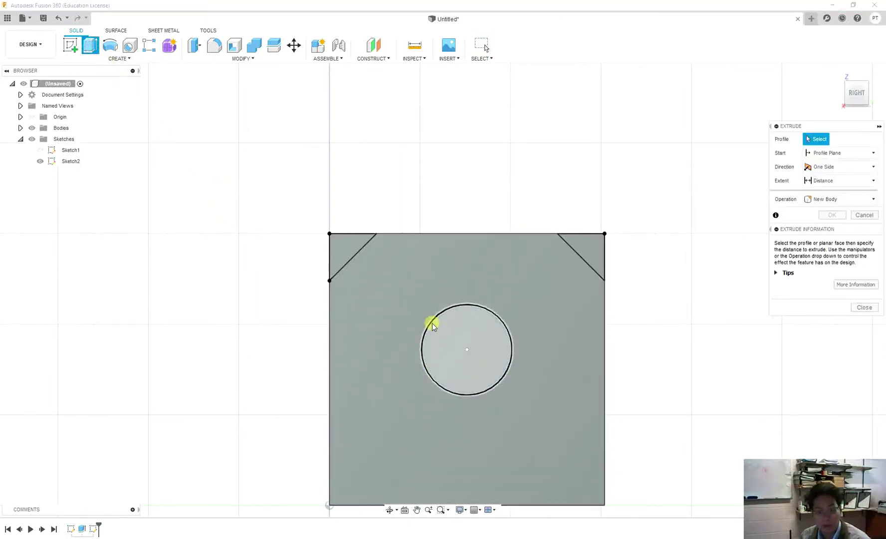
pyautogui.click(452, 332)
pyautogui.click(580, 243)
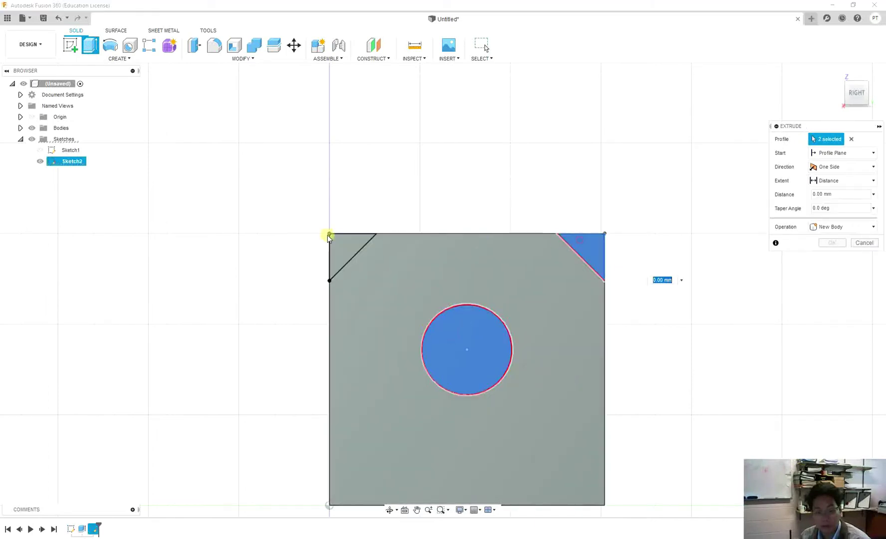
pyautogui.click(344, 243)
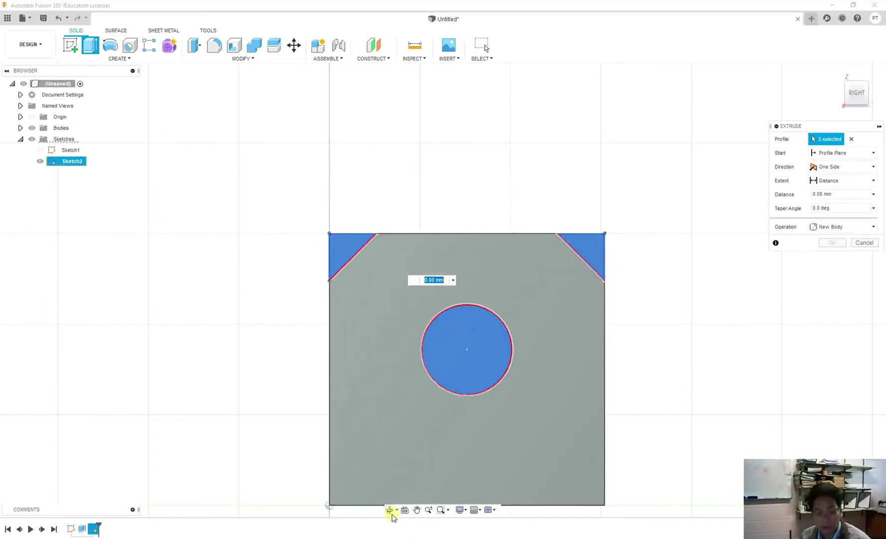
pyautogui.click(390, 510)
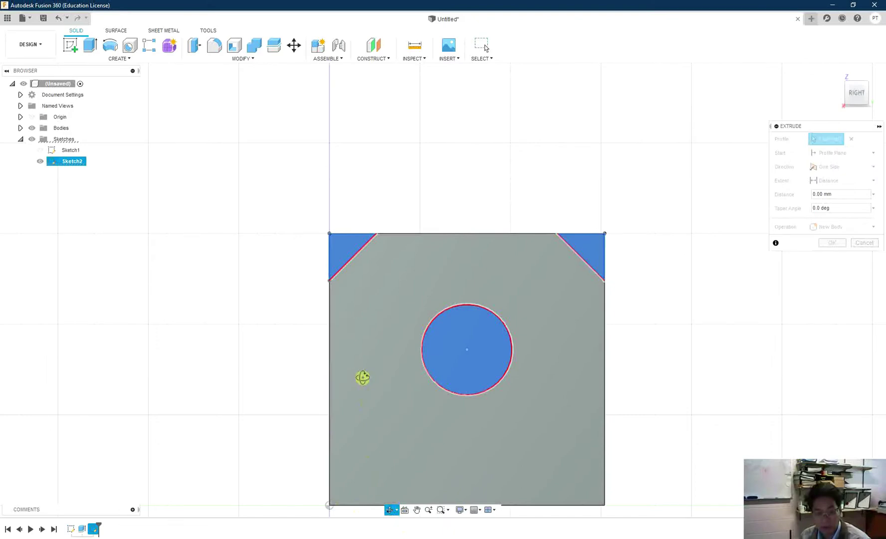
pyautogui.moveTo(363, 378); pyautogui.dragTo(425, 401)
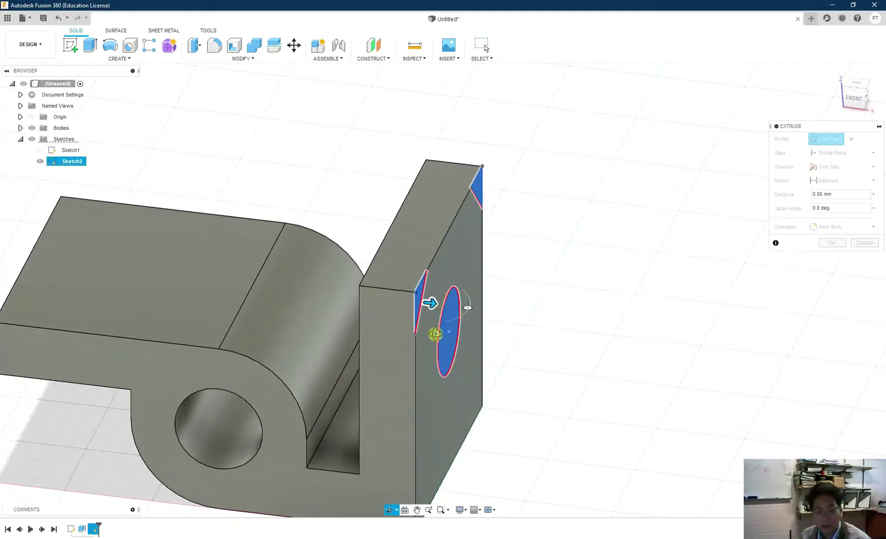
pyautogui.rightClick(384, 406)
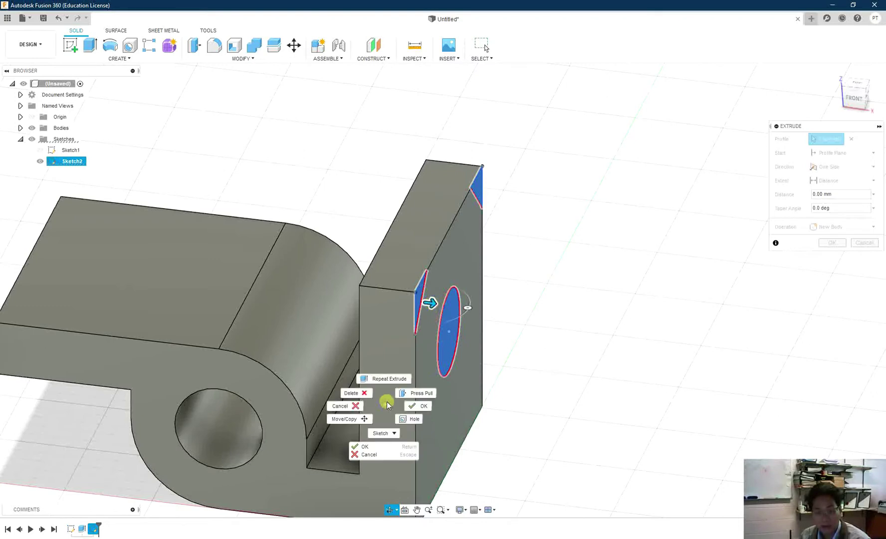
pyautogui.click(417, 408)
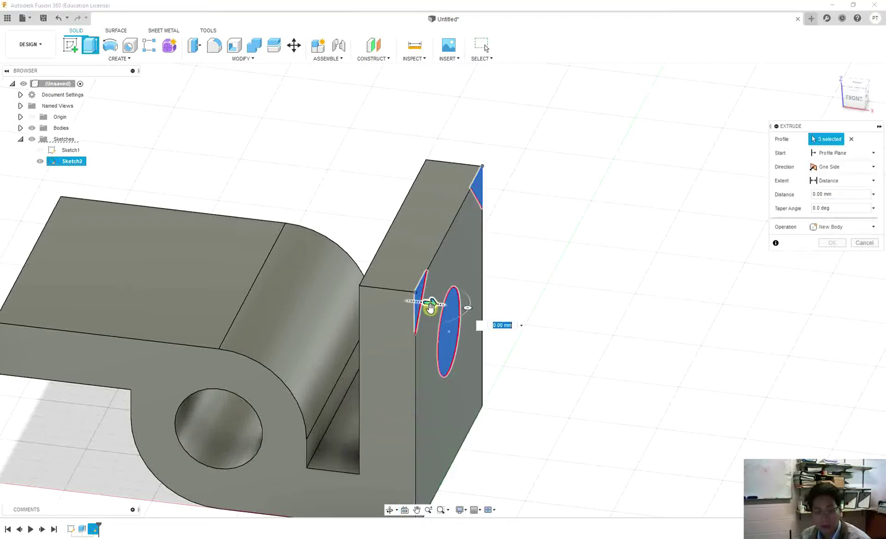
pyautogui.moveTo(430, 306)
pyautogui.mouseDown()
pyautogui.moveTo(479, 310)
pyautogui.moveTo(362, 303)
pyautogui.mouseUp()
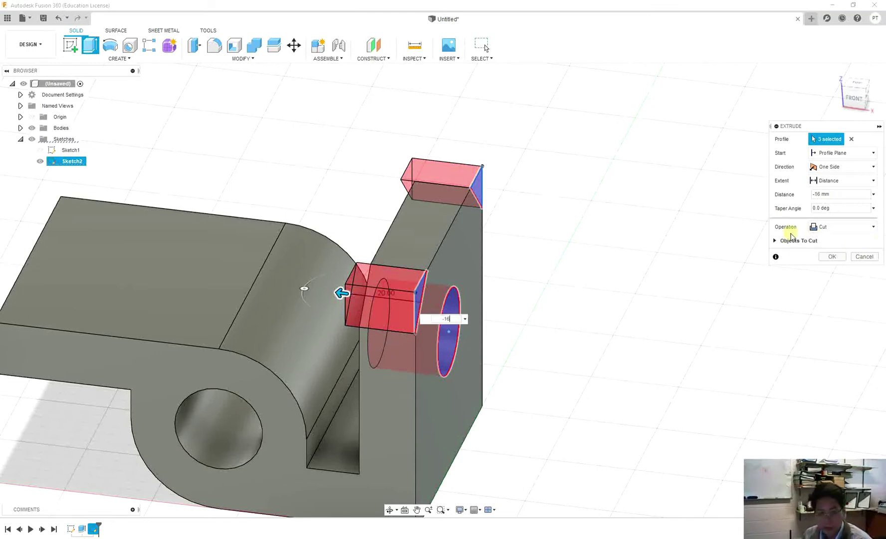
pyautogui.press('Return')
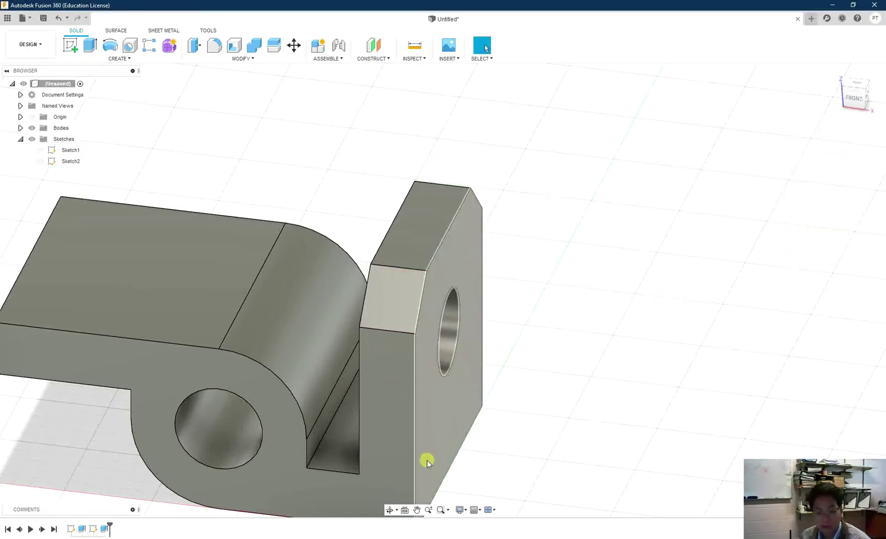
pyautogui.click(390, 510)
pyautogui.moveTo(487, 421); pyautogui.dragTo(540, 368)
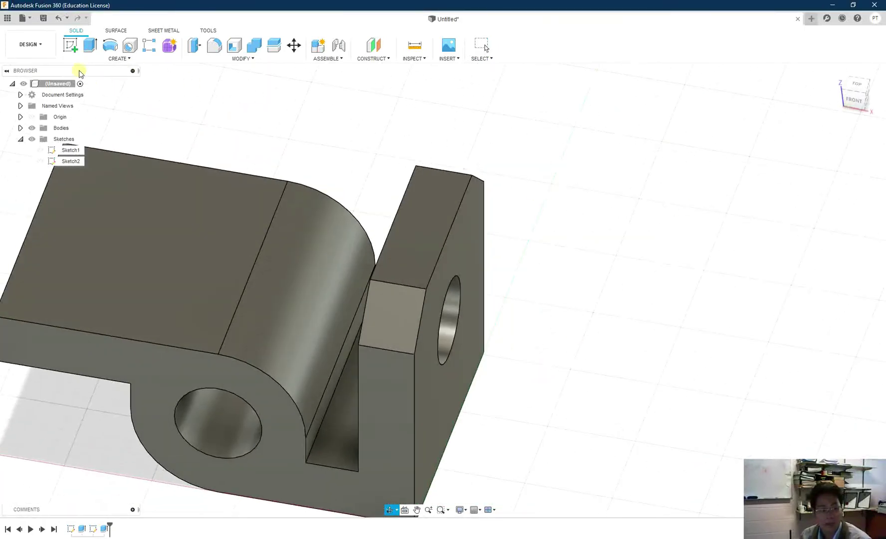
# Step: Start a sketch on the bracket's top face and draw a Ø12 circle near the top-left corner
pyautogui.press('Escape')
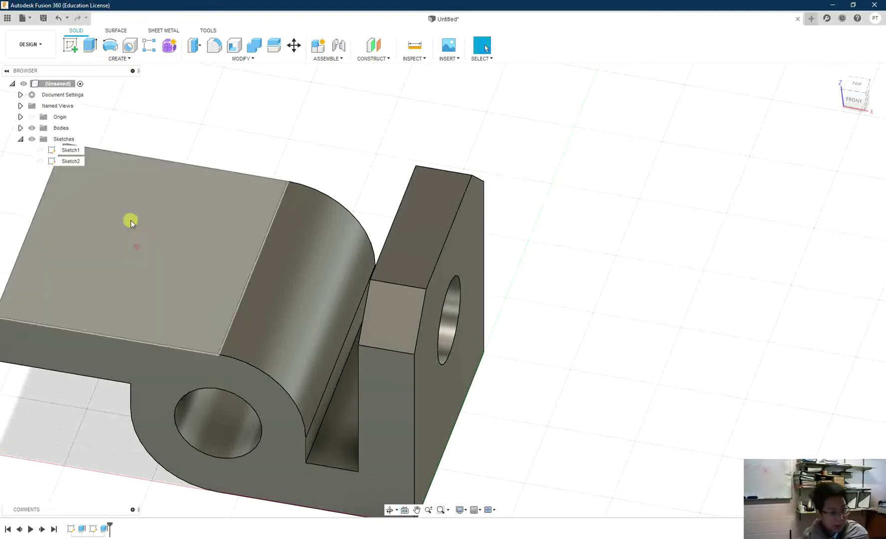
pyautogui.click(70, 45)
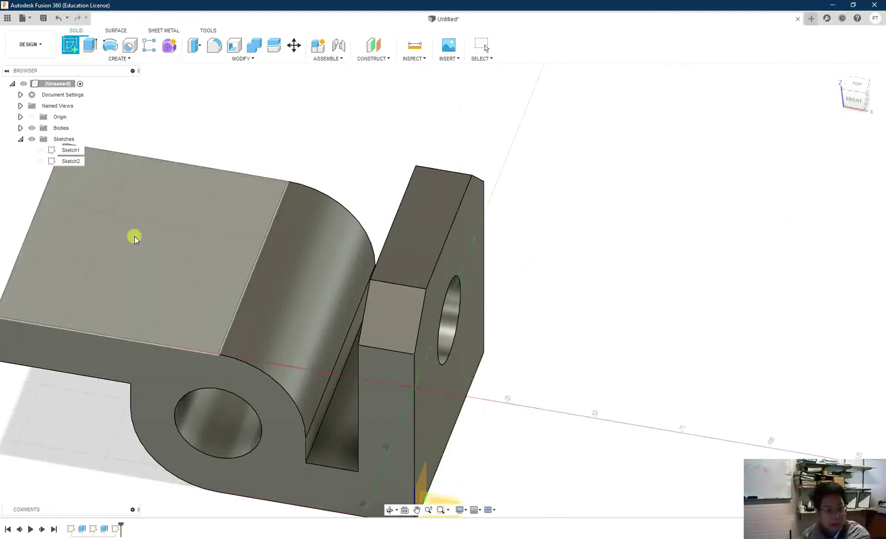
pyautogui.click(134, 236)
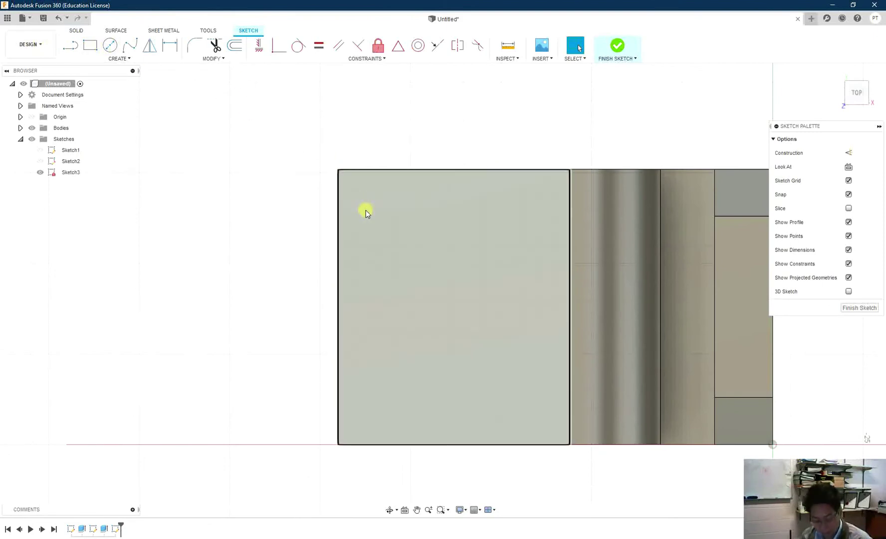
pyautogui.press('c')
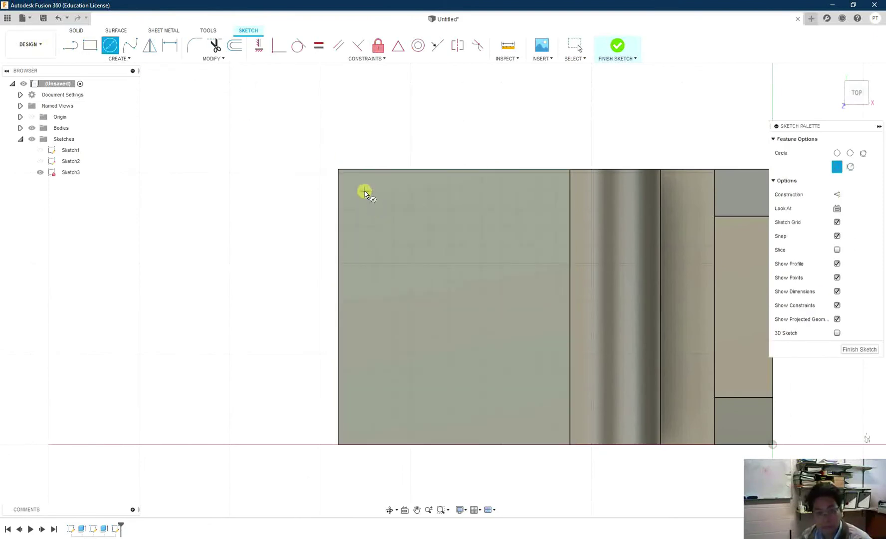
pyautogui.click(365, 191)
pyautogui.click(369, 205)
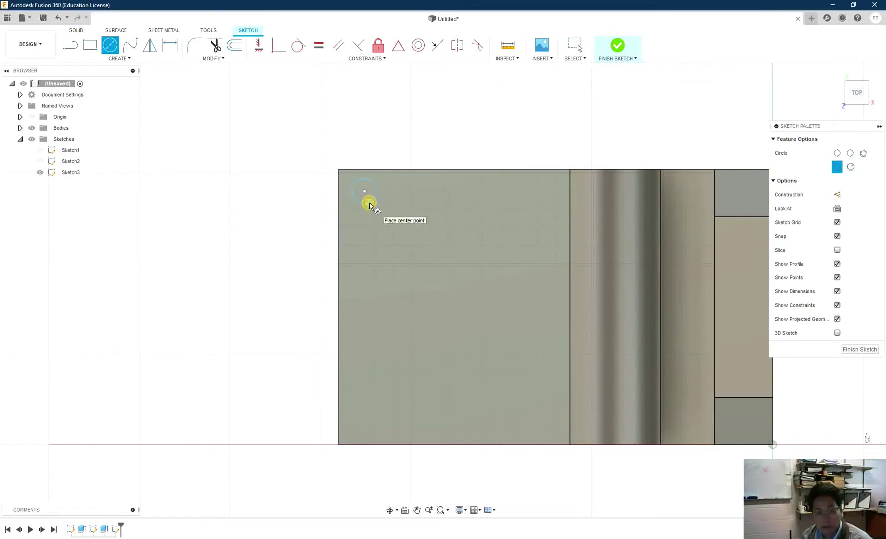
pyautogui.press('Escape')
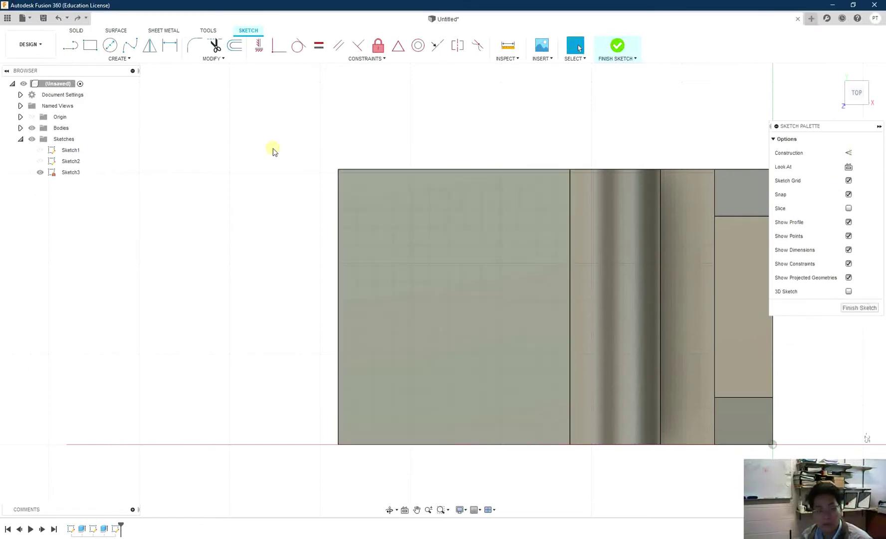
pyautogui.press('c')
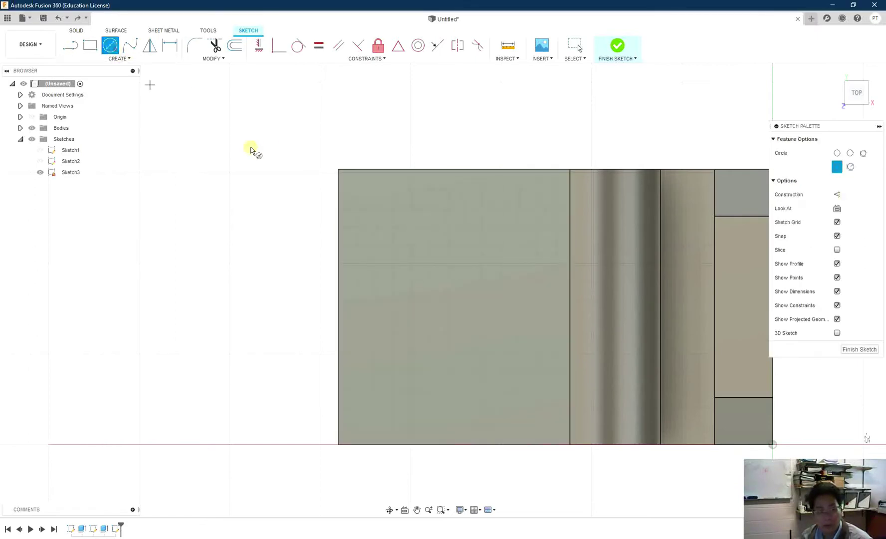
pyautogui.click(375, 200)
pyautogui.write('1')
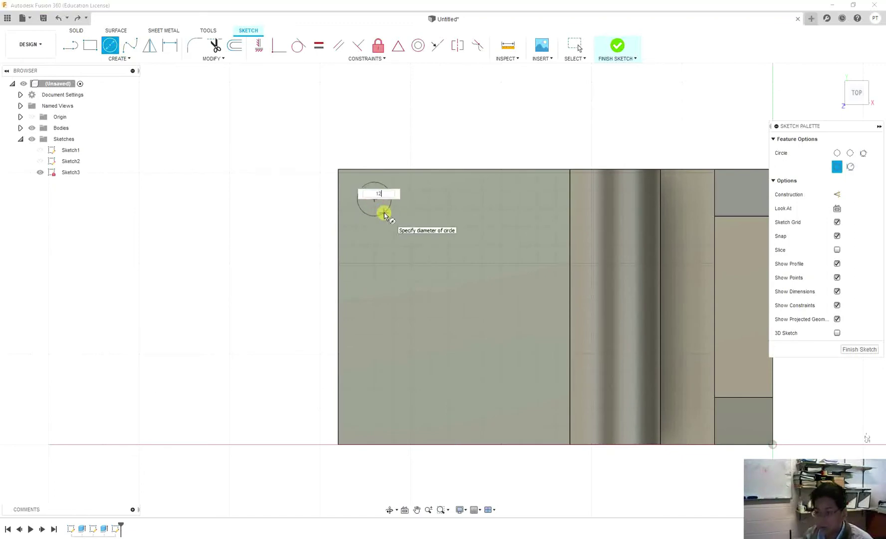
pyautogui.write('2')
pyautogui.press('Return')
pyautogui.press('Escape')
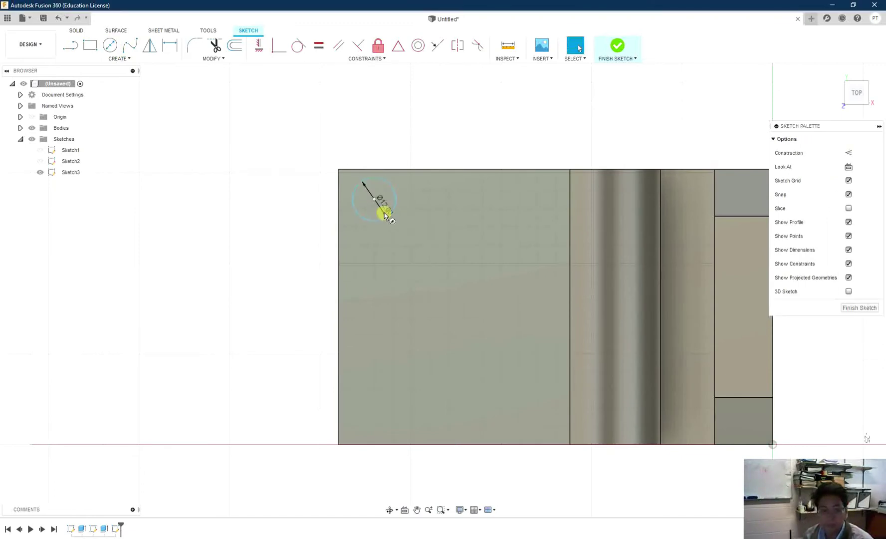
# Step: Dimension the circle 16 mm from the top edge and 16 mm from the left edge
pyautogui.click(170, 45)
pyautogui.click(382, 178)
pyautogui.click(388, 171)
pyautogui.click(415, 189)
pyautogui.write('6')
pyautogui.press('Return')
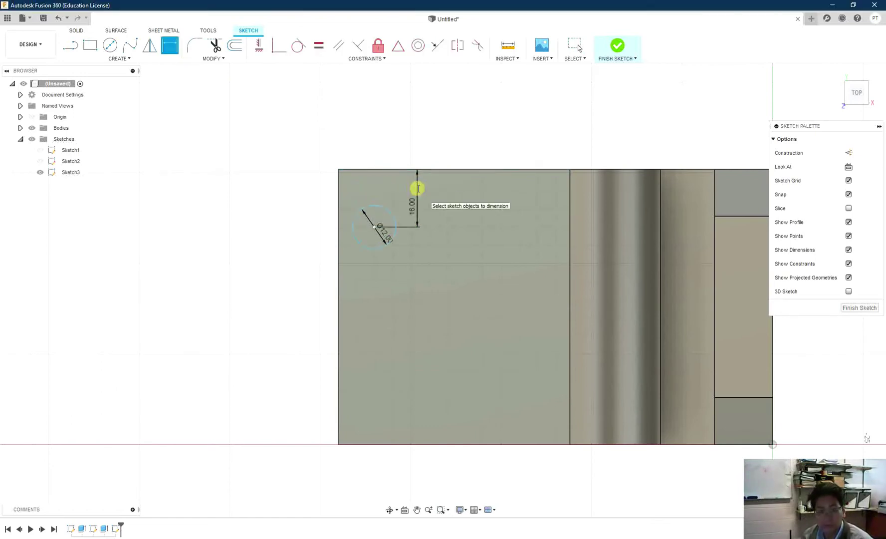
pyautogui.click(372, 208)
pyautogui.click(338, 205)
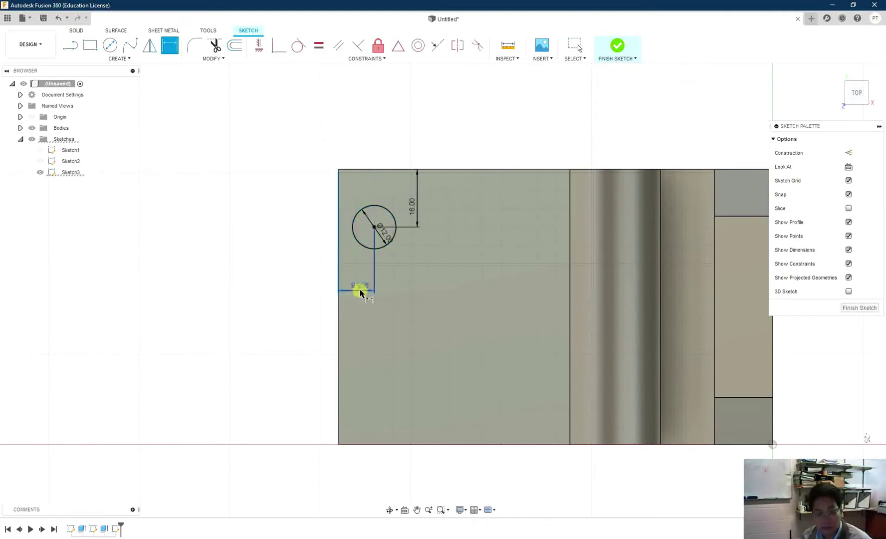
pyautogui.click(360, 290)
pyautogui.write('16')
pyautogui.press('Return')
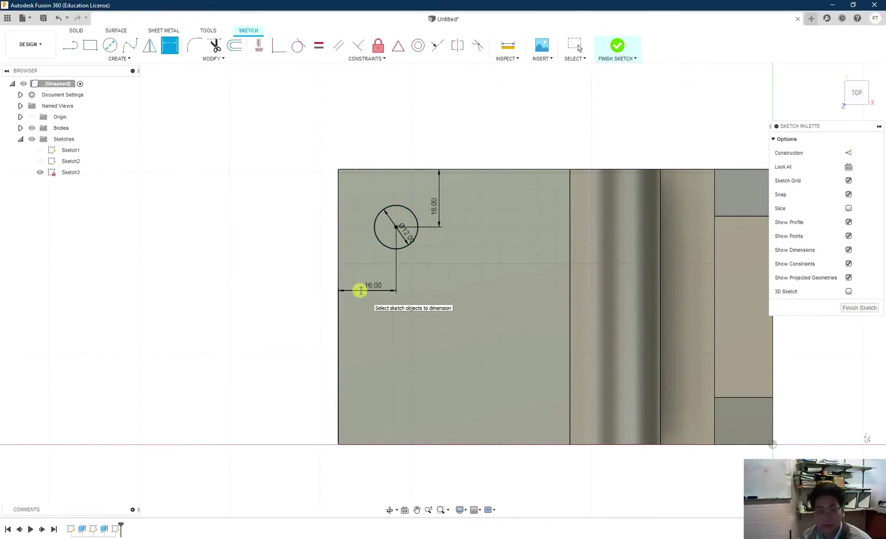
# Step: Draw a second Ø12 circle below the first one
pyautogui.click(110, 46)
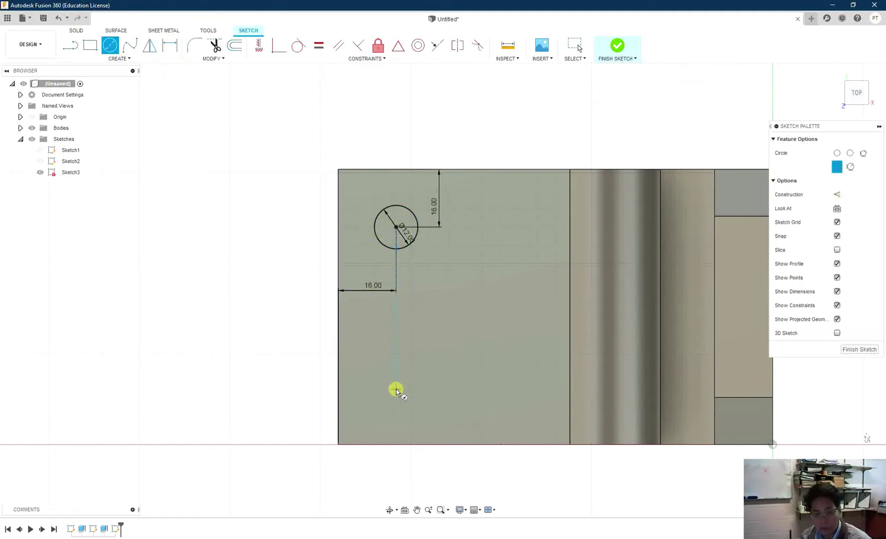
pyautogui.click(400, 383)
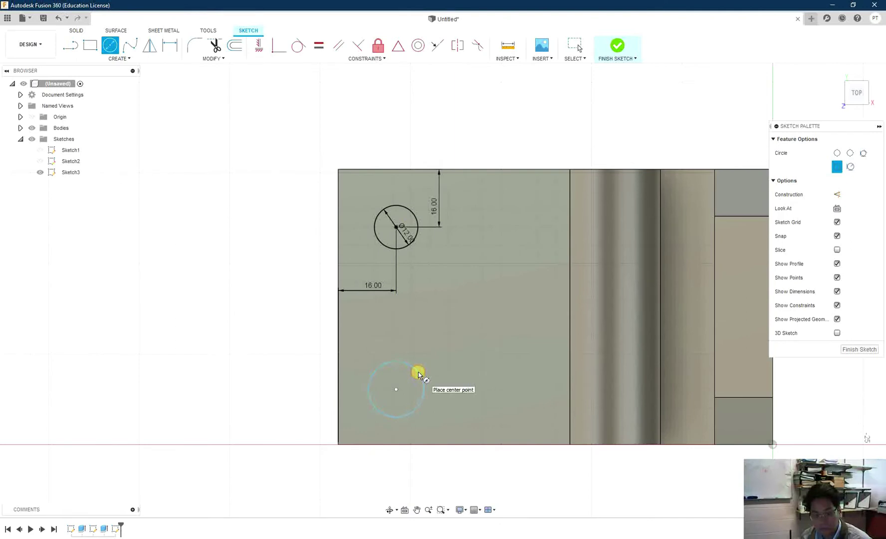
pyautogui.press('Escape')
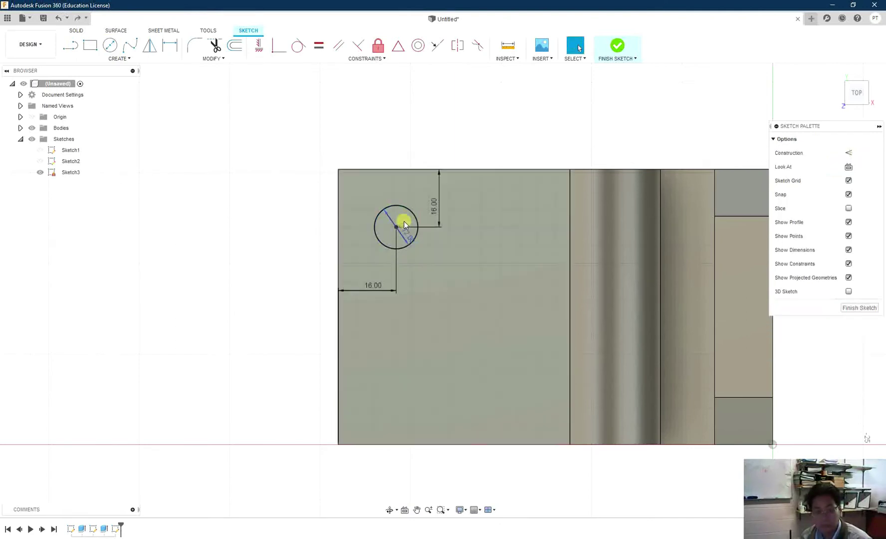
pyautogui.press('c')
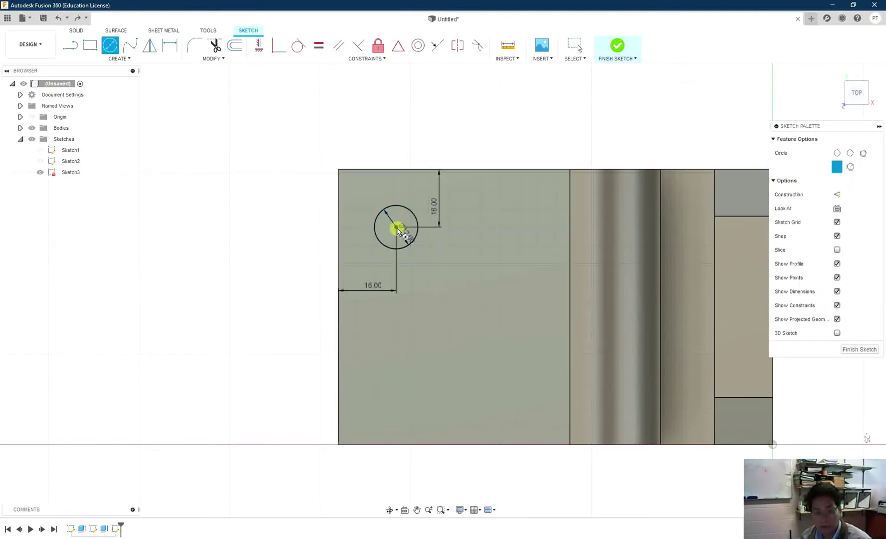
pyautogui.click(396, 392)
pyautogui.write('12')
pyautogui.press('Return')
pyautogui.press('Escape')
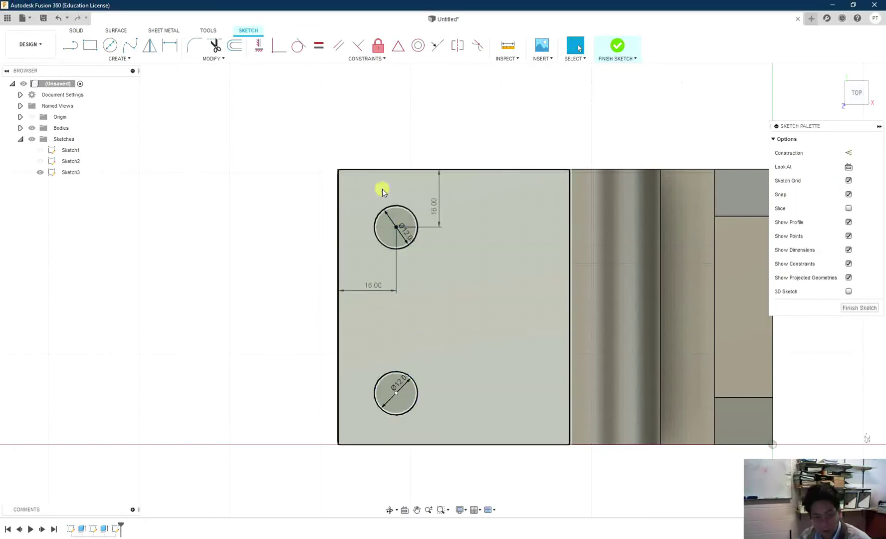
# Step: Set the spacing between the two circle centres to 44 mm and finish the sketch
pyautogui.click(169, 47)
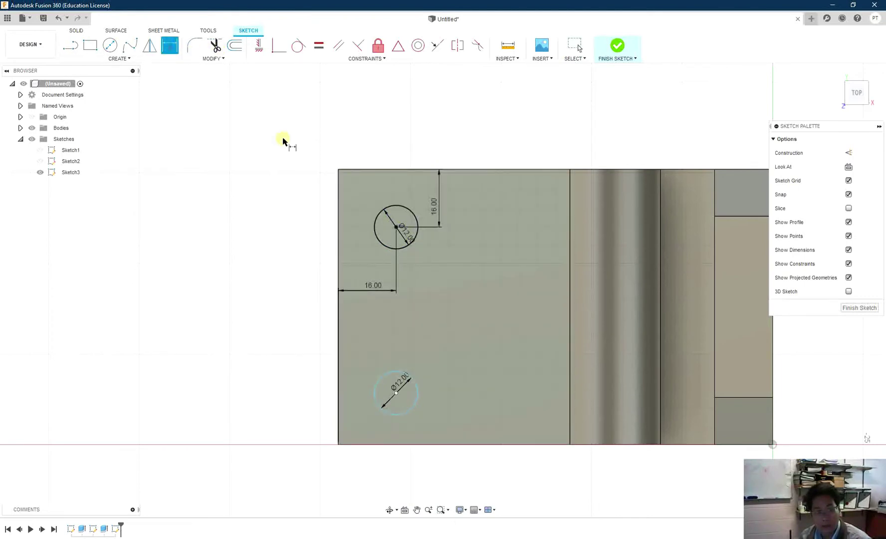
pyautogui.click(406, 381)
pyautogui.click(407, 247)
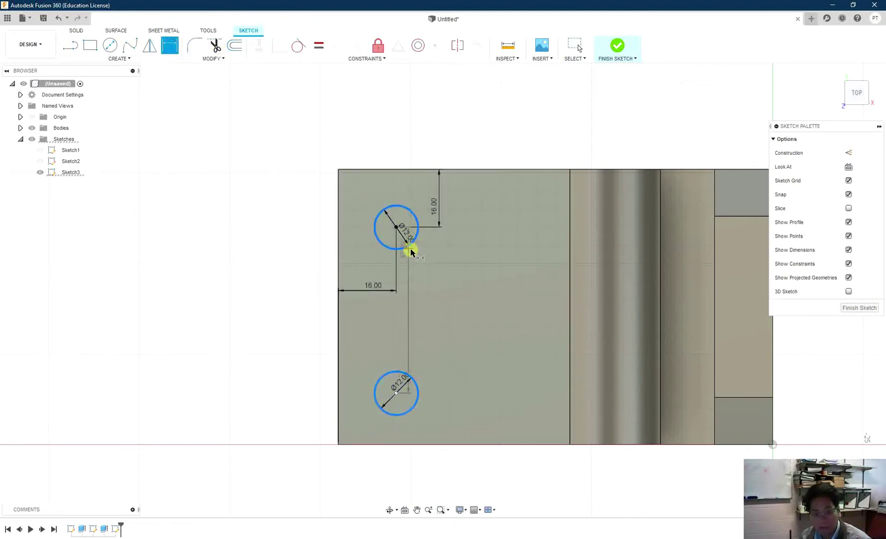
pyautogui.click(464, 291)
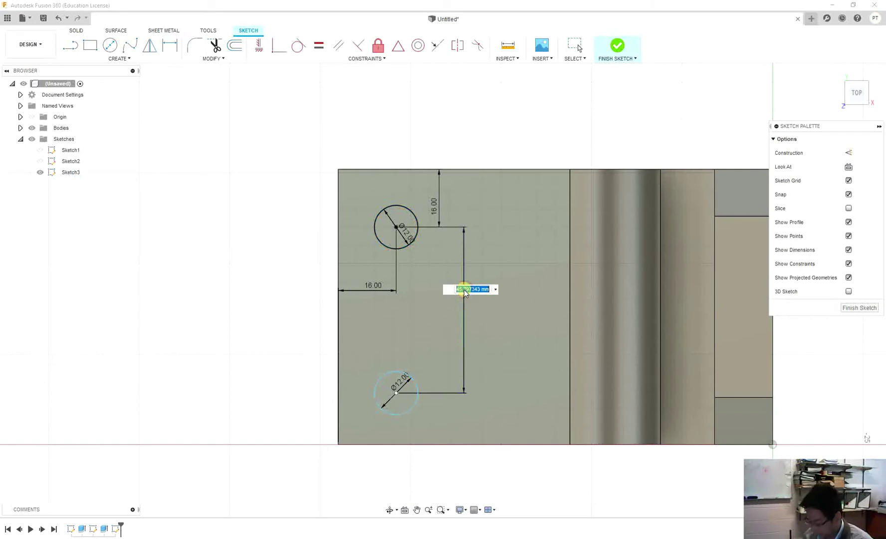
pyautogui.write('44')
pyautogui.press('Return')
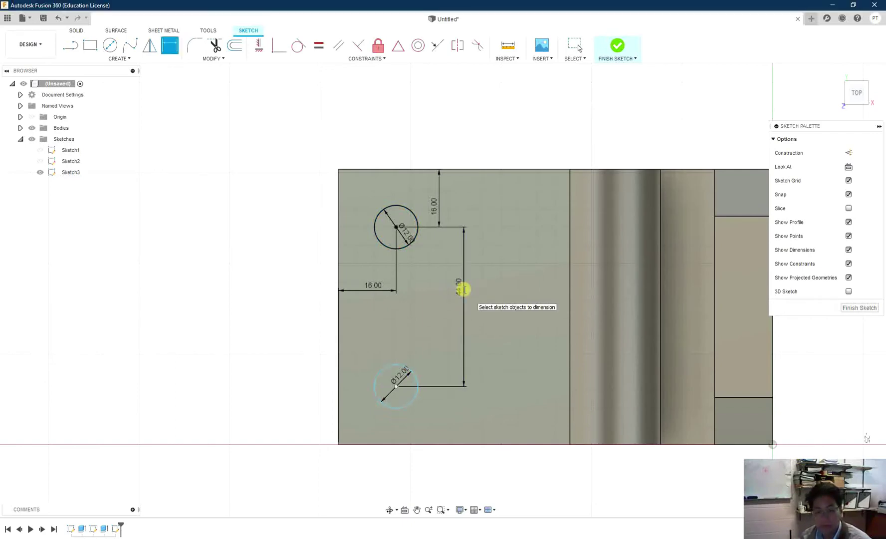
pyautogui.click(617, 45)
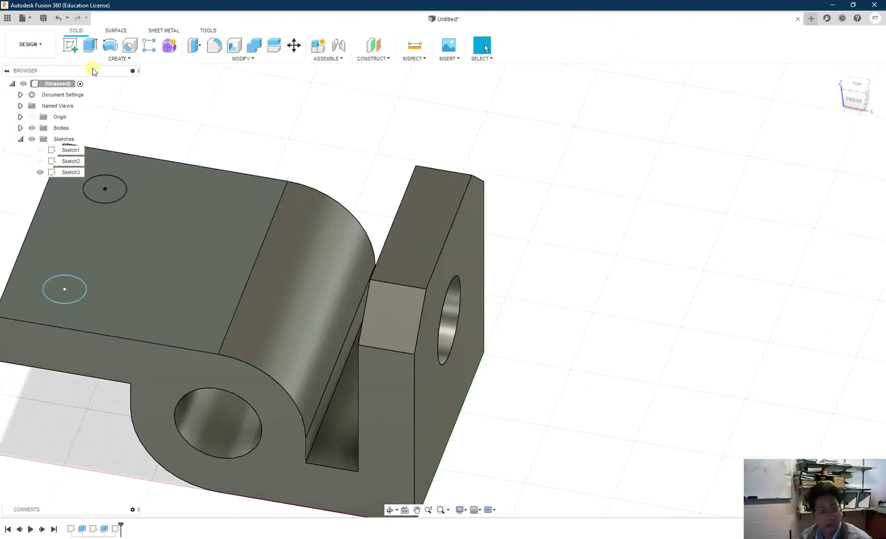
# Step: Extrude both circle profiles as a -10 mm cut through the plate, then orbit to check the holes
pyautogui.click(92, 48)
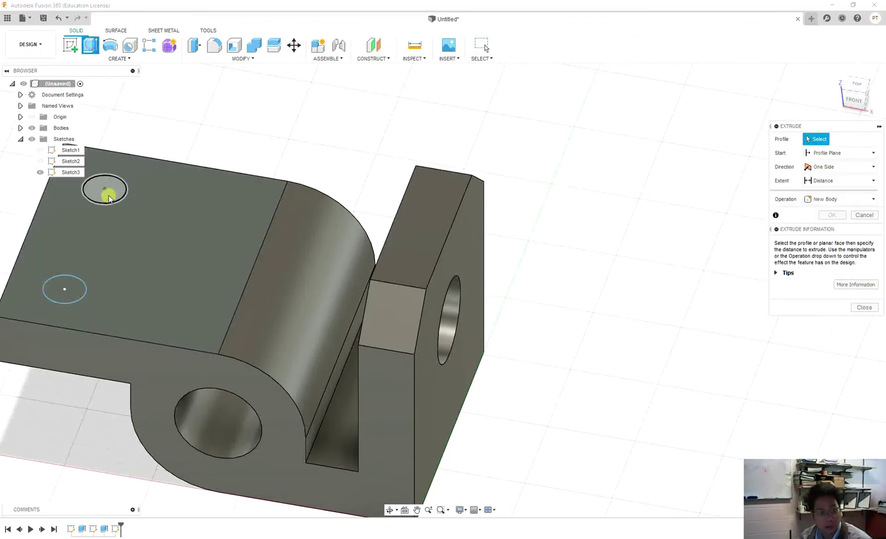
pyautogui.click(106, 190)
pyautogui.click(70, 298)
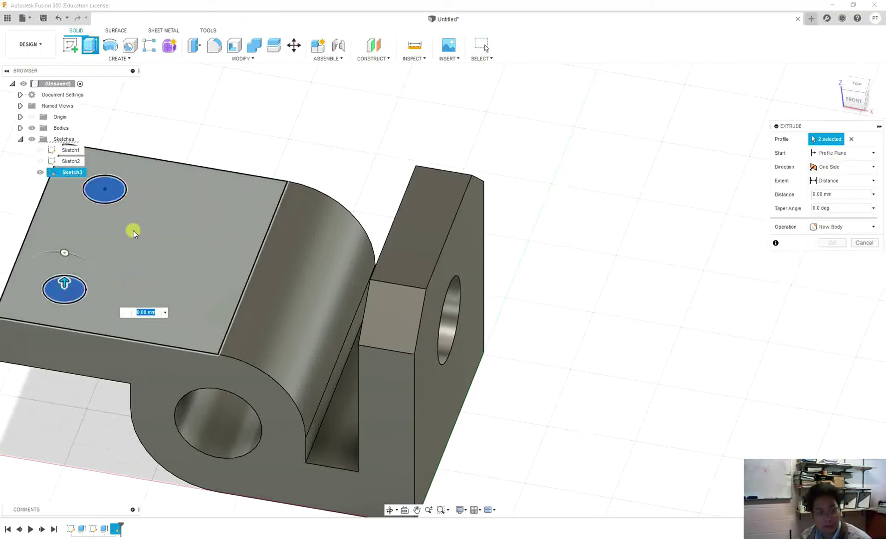
pyautogui.moveTo(66, 288); pyautogui.dragTo(65, 337)
pyautogui.press('BackSpace')
pyautogui.write('-10')
pyautogui.press('Return')
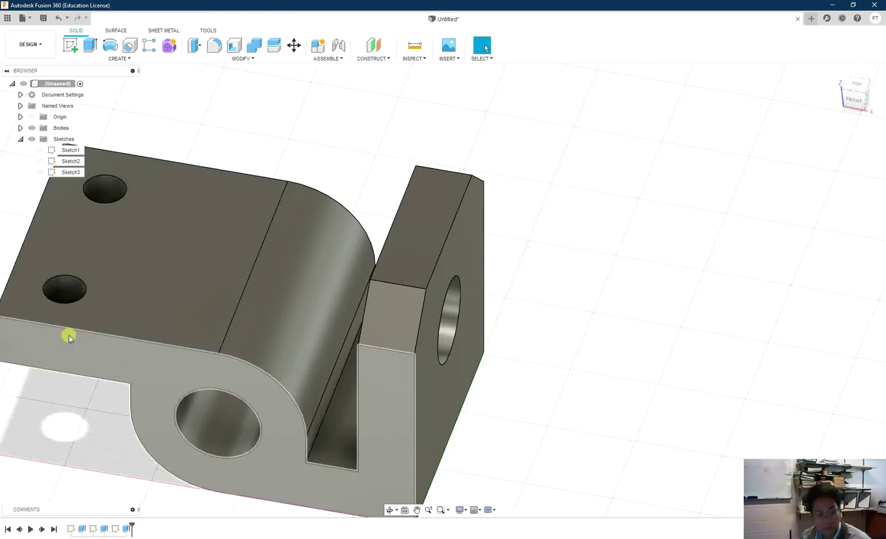
pyautogui.scroll(-5, 71, 337)
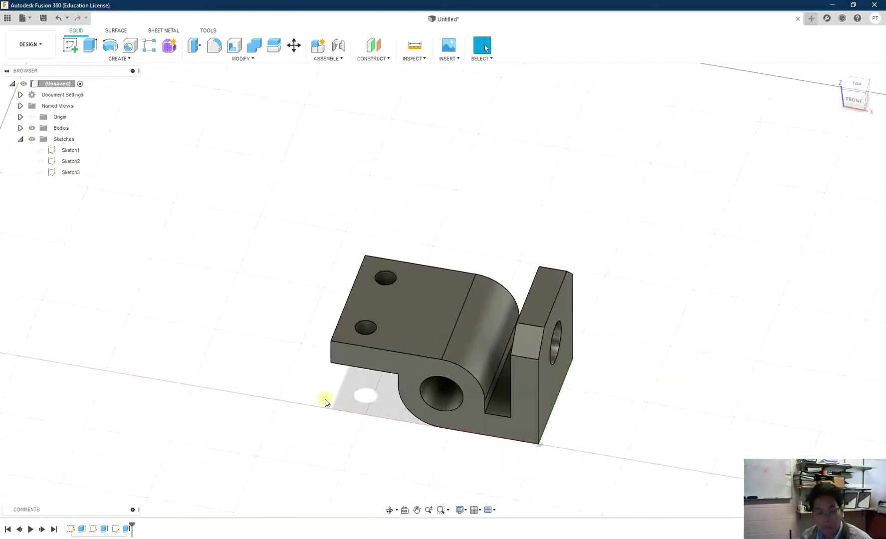
pyautogui.scroll(3, 325, 402)
pyautogui.click(390, 510)
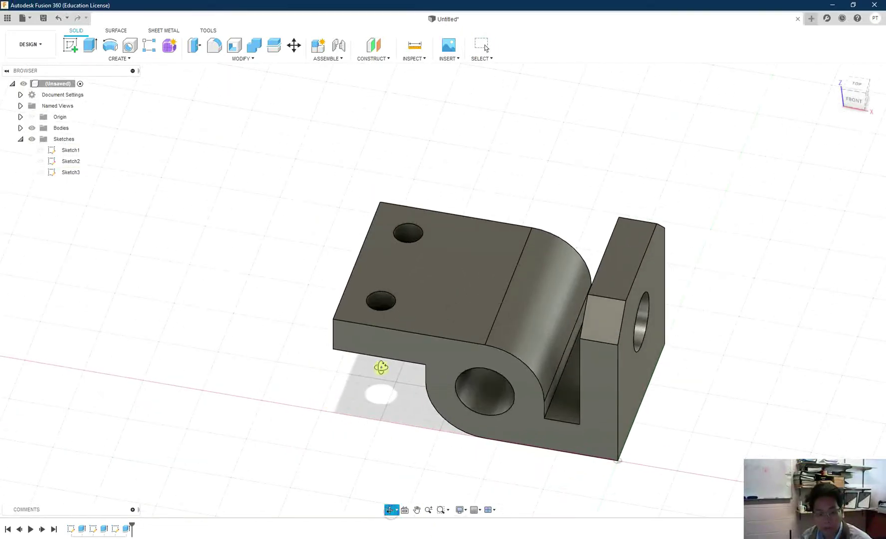
pyautogui.moveTo(388, 361)
pyautogui.mouseDown()
pyautogui.moveTo(436, 295)
pyautogui.moveTo(439, 263)
pyautogui.moveTo(394, 357)
pyautogui.moveTo(391, 318)
pyautogui.moveTo(392, 336)
pyautogui.moveTo(402, 360)
pyautogui.moveTo(449, 358)
pyautogui.moveTo(396, 362)
pyautogui.moveTo(399, 345)
pyautogui.moveTo(403, 354)
pyautogui.mouseUp()
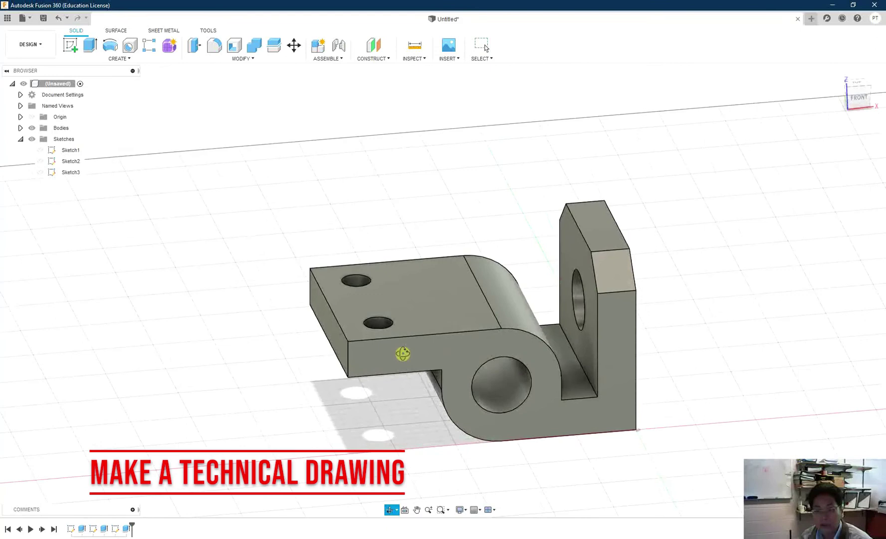
# Step: Create a drawing from the design, saving it as Exercise 1 in the Exercise 1 project
pyautogui.click(29, 20)
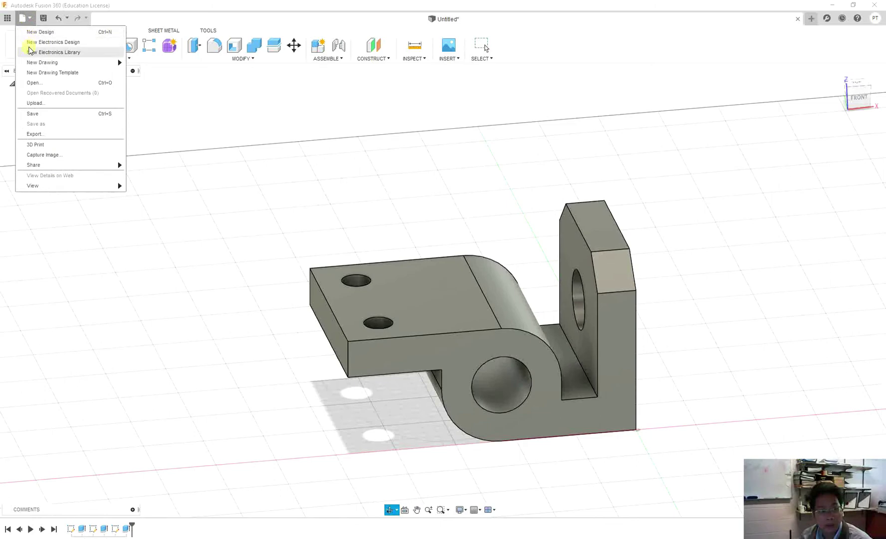
pyautogui.moveTo(31, 65)
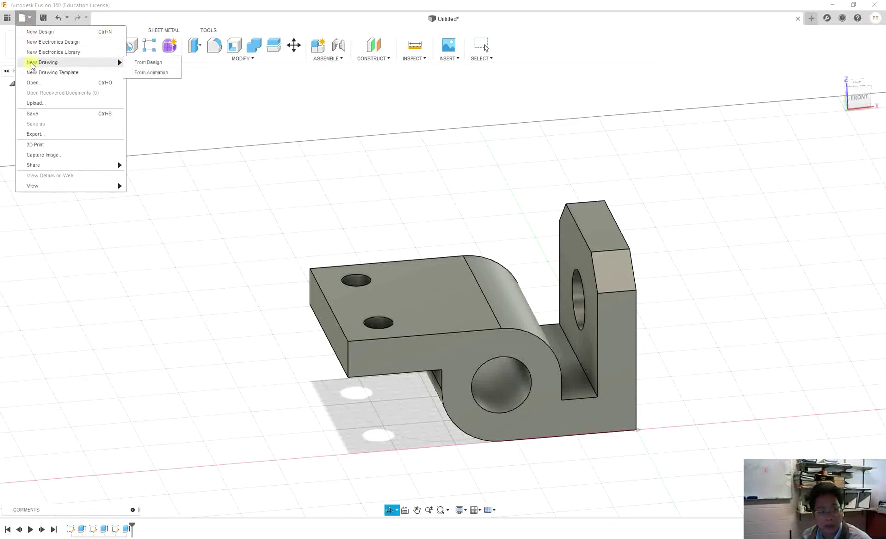
pyautogui.click(148, 63)
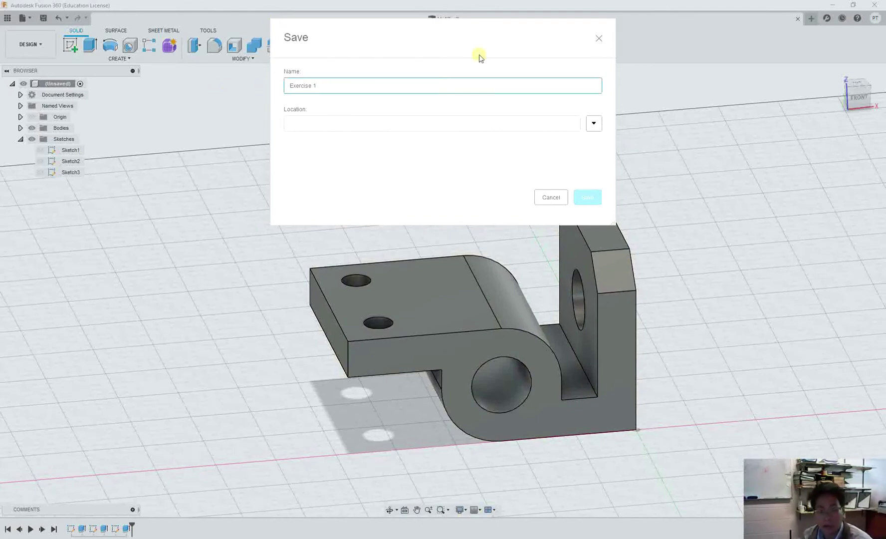
pyautogui.click(594, 123)
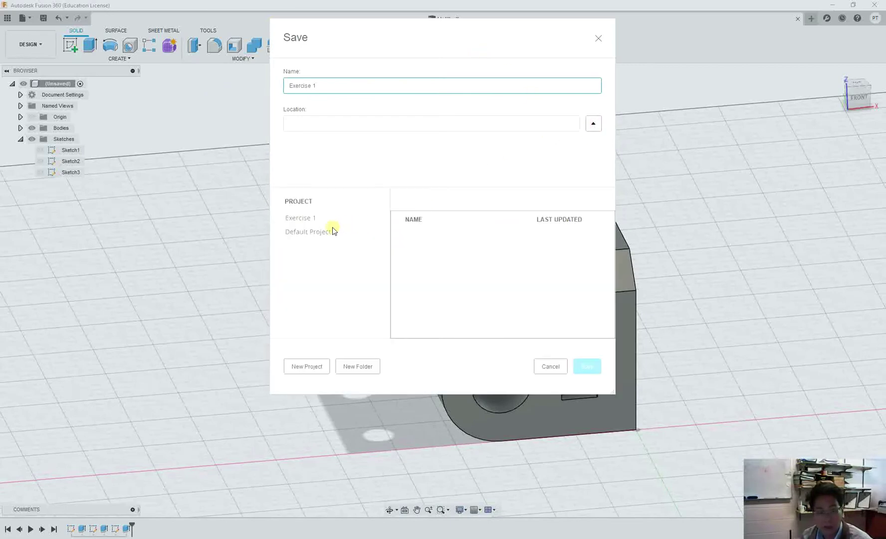
pyautogui.click(307, 222)
pyautogui.click(587, 370)
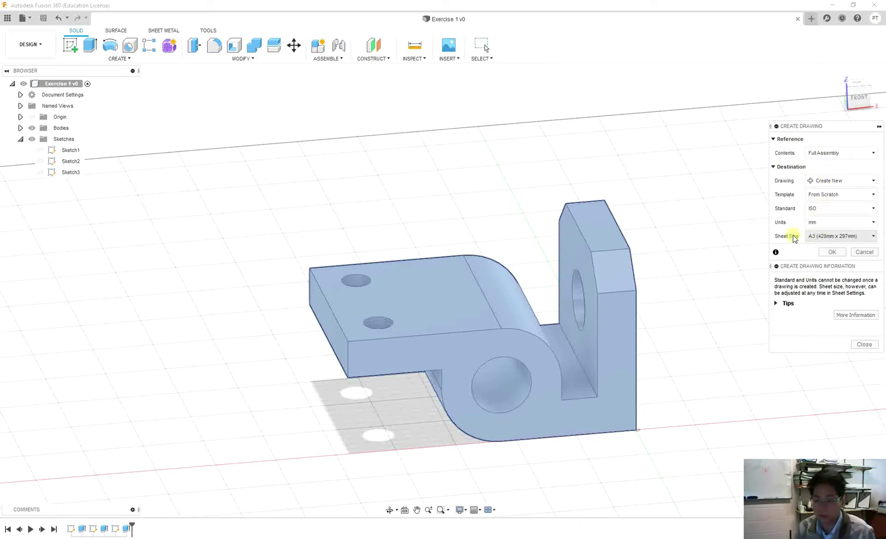
# Step: Create the A3 drawing and place the front base view at 1:1 scale with adjusted edge display
pyautogui.click(829, 252)
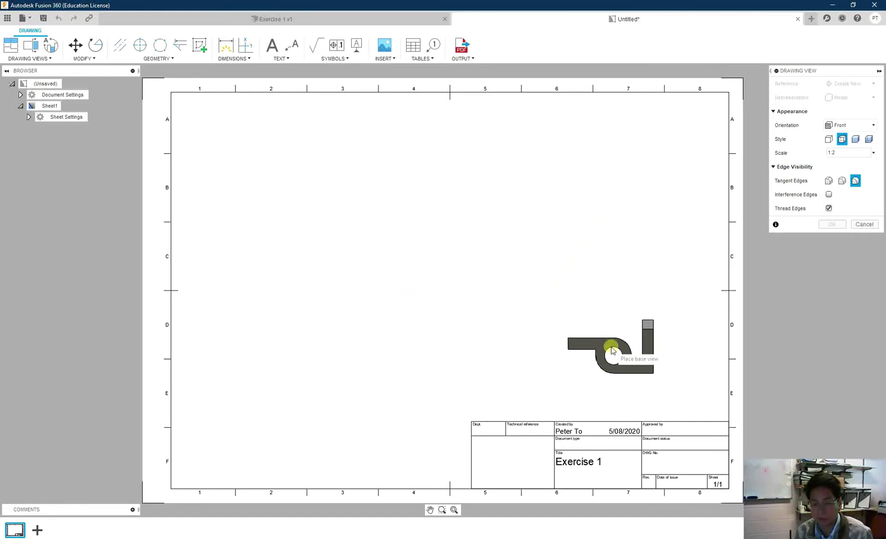
pyautogui.click(613, 351)
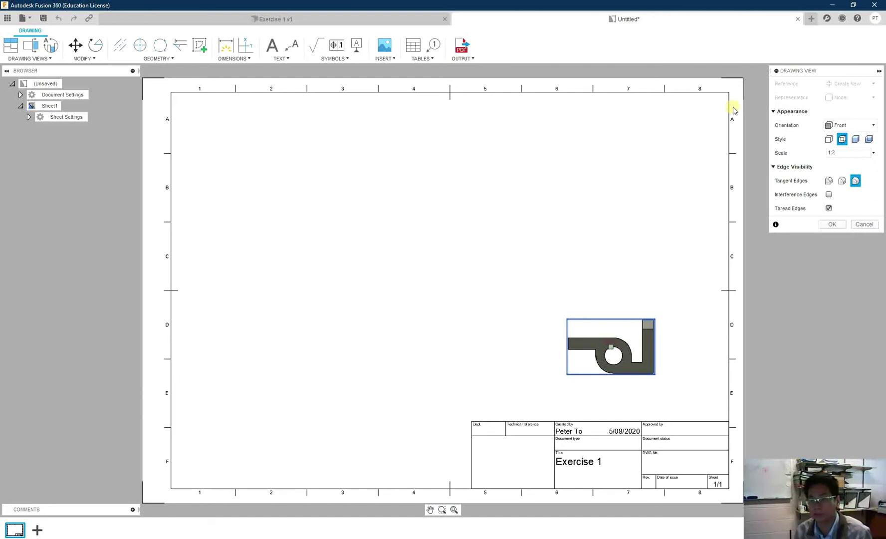
pyautogui.click(850, 151)
pyautogui.click(874, 153)
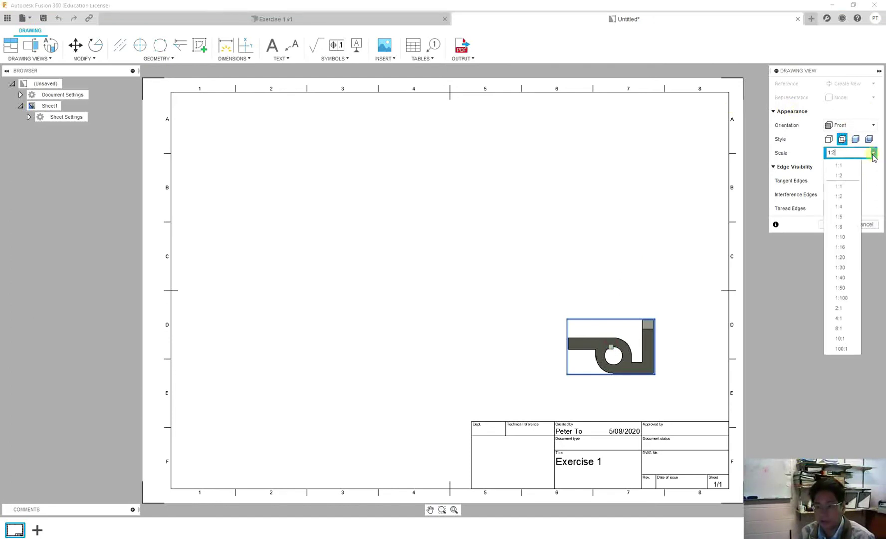
pyautogui.click(841, 165)
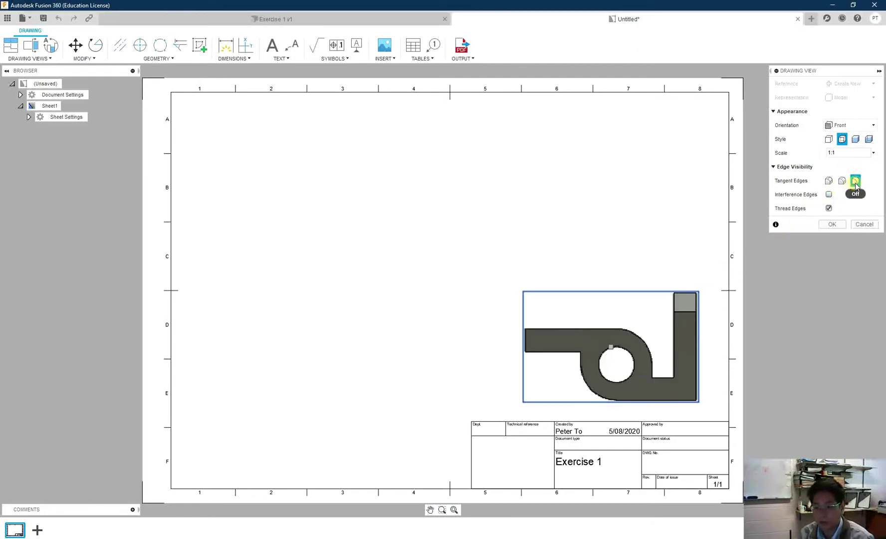
pyautogui.click(829, 208)
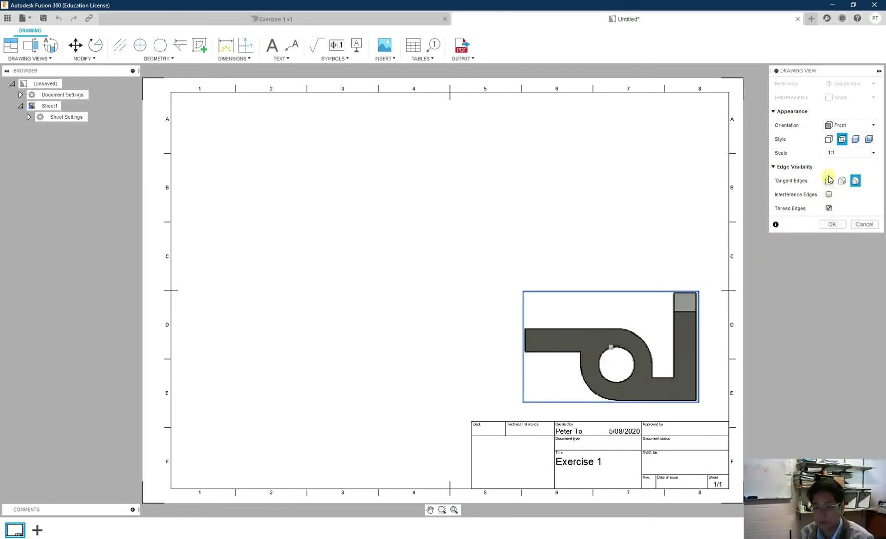
# Step: Confirm the front view and project two views from it, one below and one to the right
pyautogui.click(832, 225)
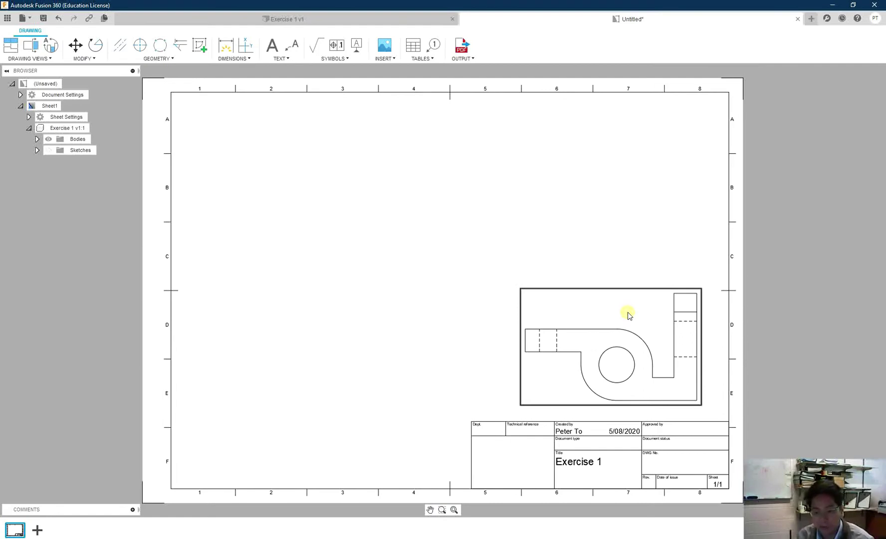
pyautogui.click(12, 49)
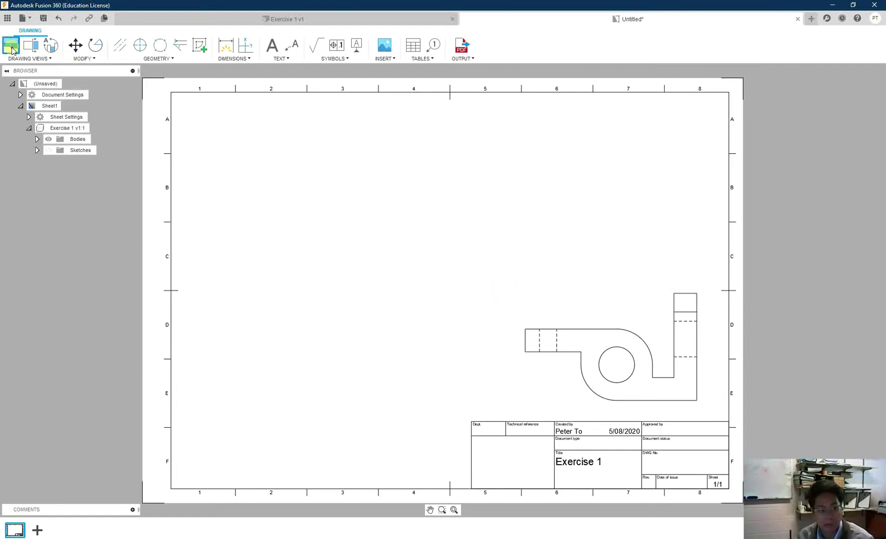
pyautogui.click(608, 356)
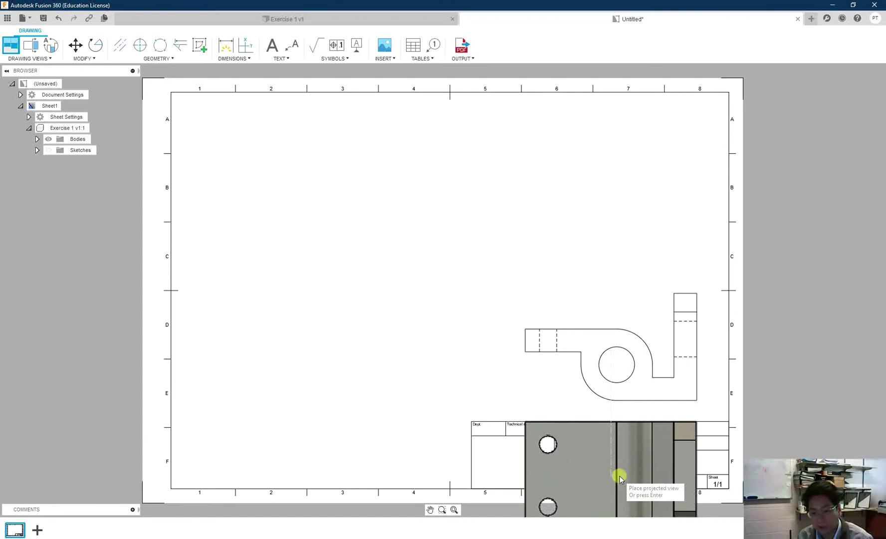
pyautogui.click(619, 475)
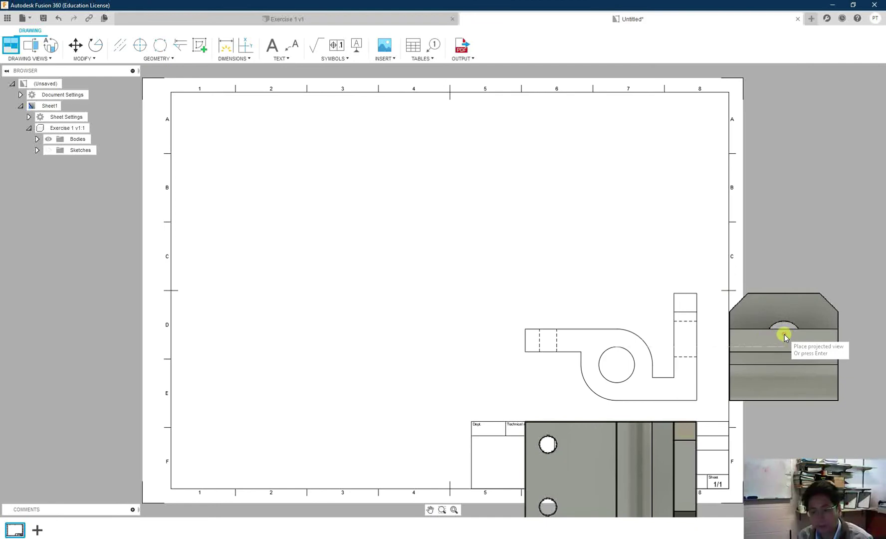
pyautogui.click(784, 335)
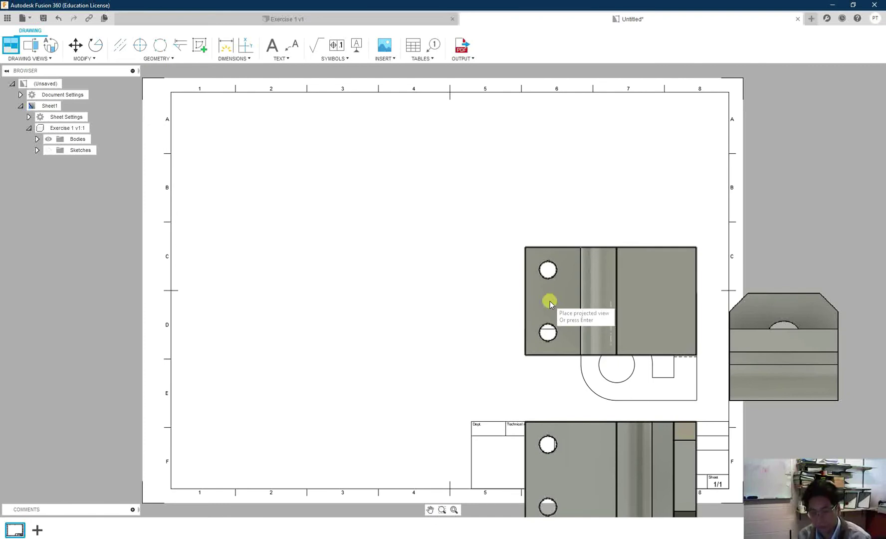
pyautogui.press('Return')
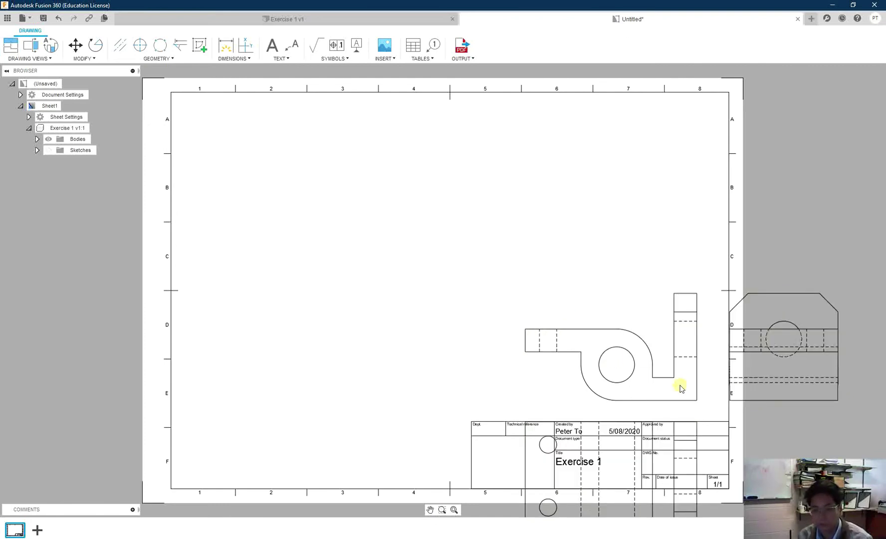
# Step: Move the right-hand view to the left of the front view and the lower view above it
pyautogui.click(783, 310)
pyautogui.press('m')
pyautogui.click(784, 310)
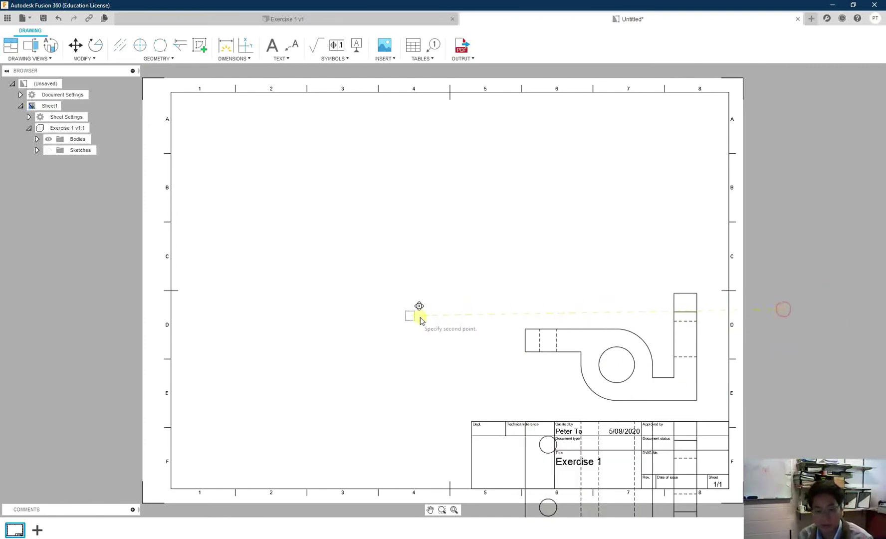
pyautogui.click(368, 306)
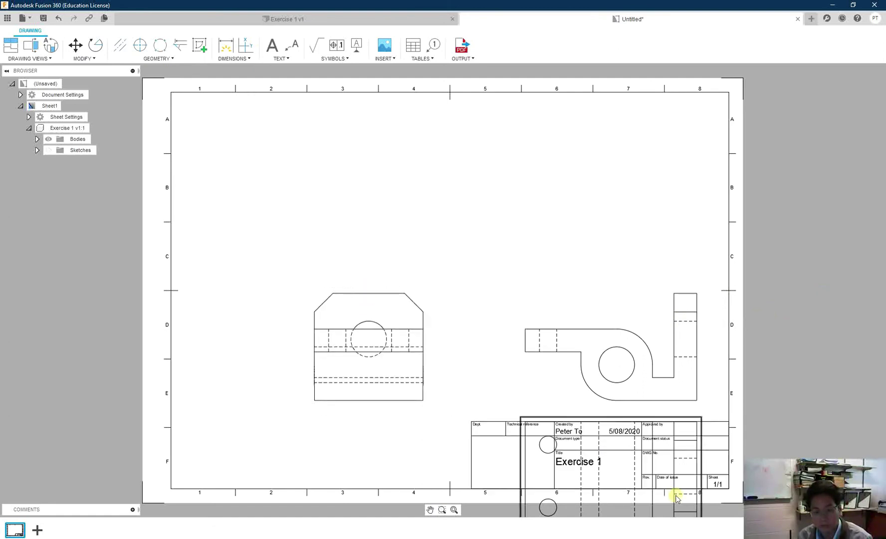
pyautogui.click(545, 470)
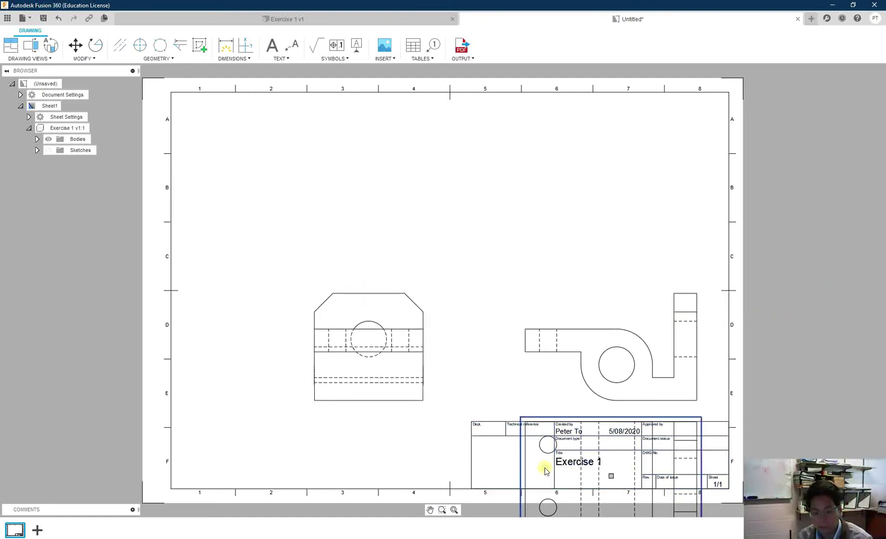
pyautogui.click(545, 469)
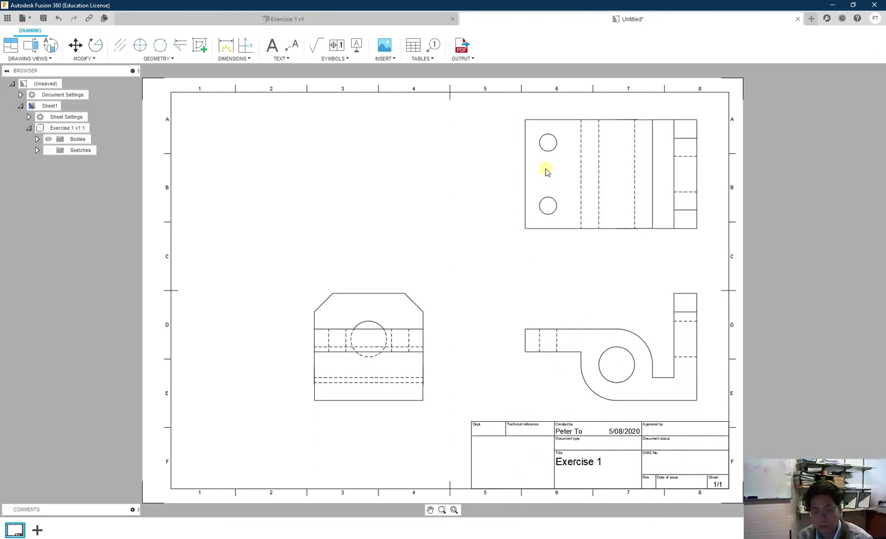
pyautogui.click(548, 180)
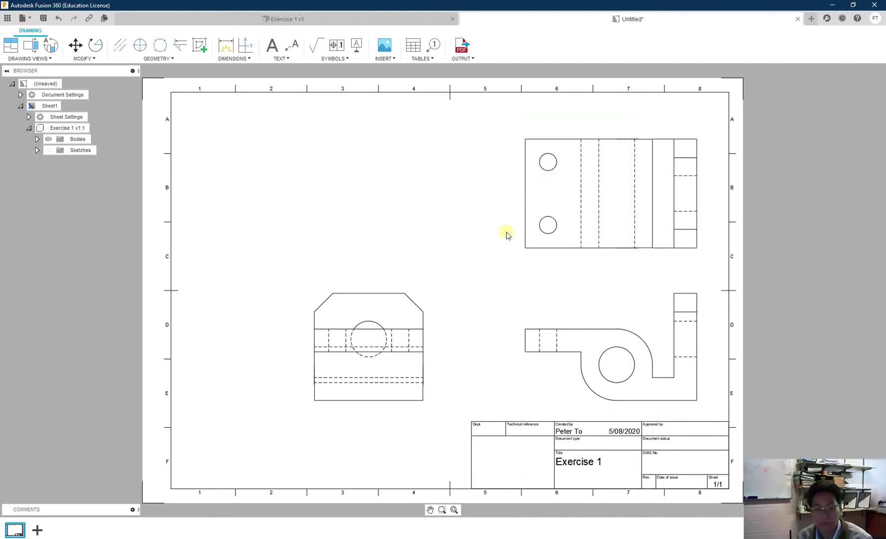
# Step: Project an isometric view from the front view and move it to the sheet's upper left
pyautogui.click(7, 49)
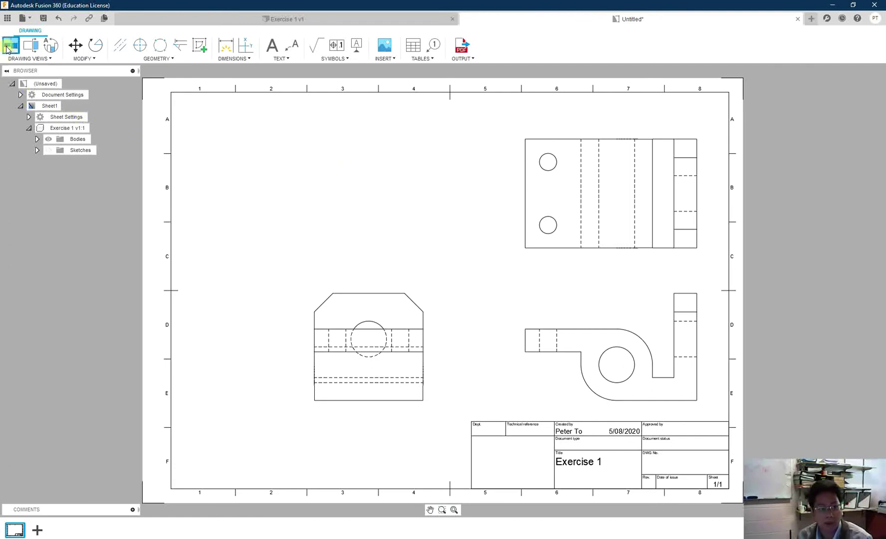
pyautogui.click(549, 349)
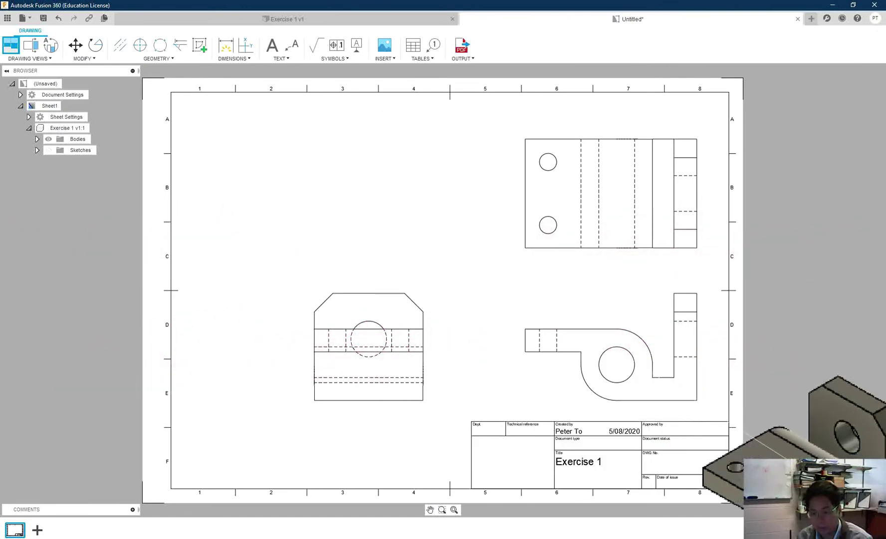
pyautogui.click(794, 436)
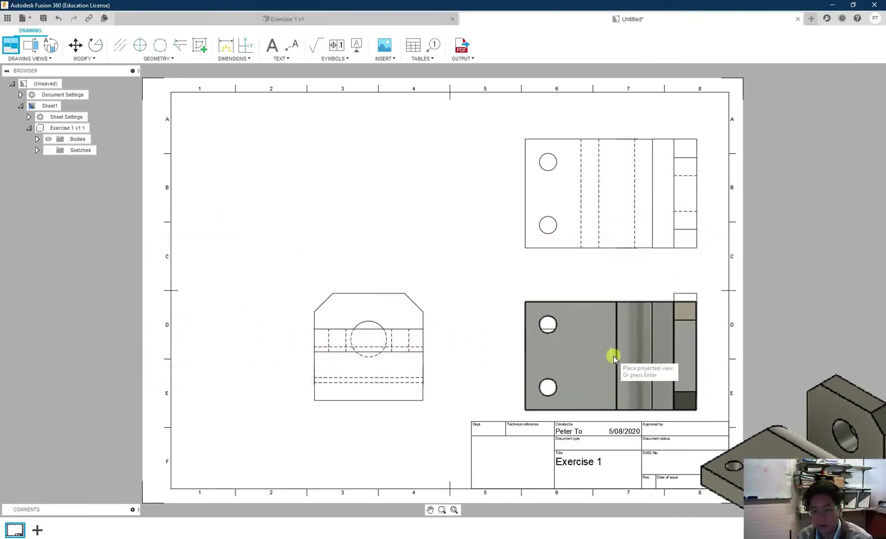
pyautogui.click(613, 358)
pyautogui.press('Return')
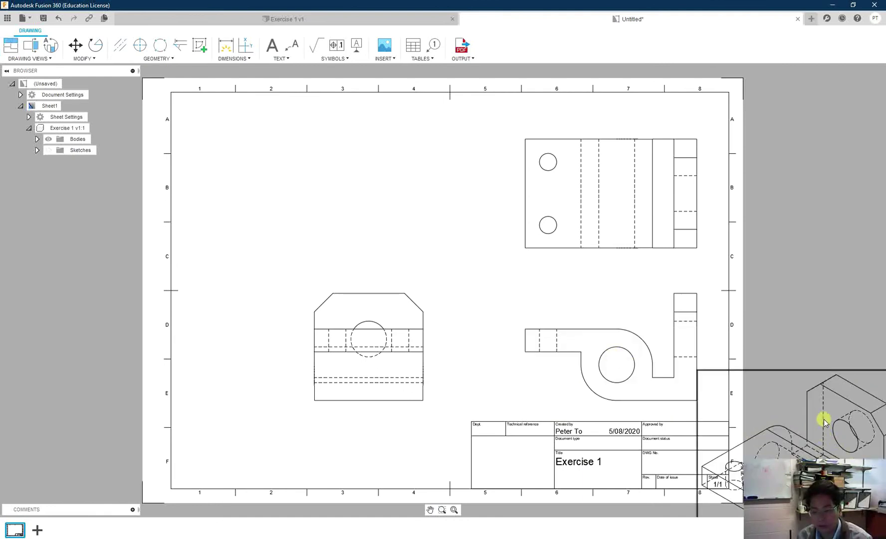
pyautogui.click(798, 390)
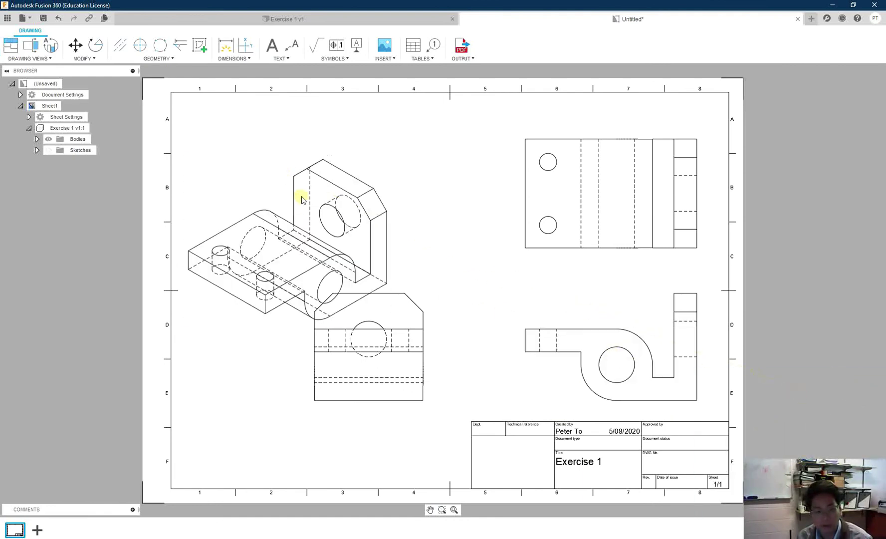
pyautogui.click(302, 196)
pyautogui.click(306, 149)
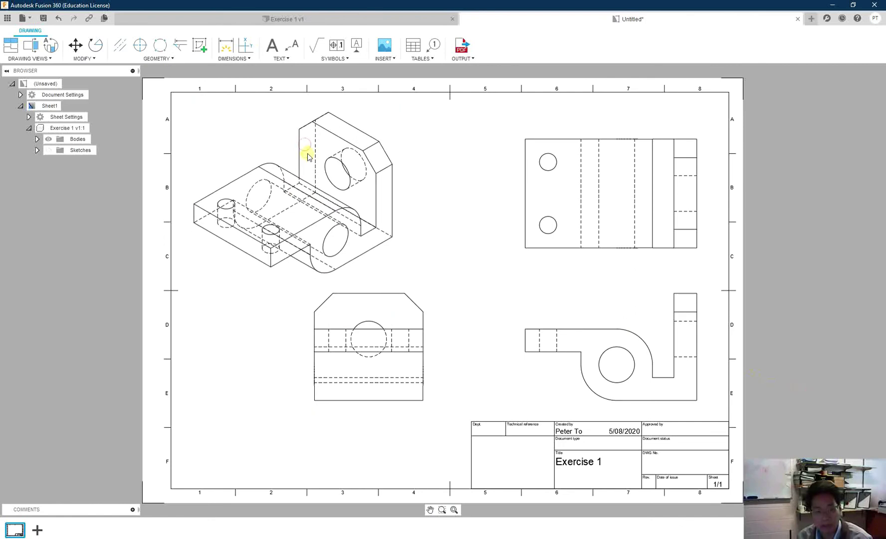
pyautogui.moveTo(307, 157); pyautogui.dragTo(325, 144)
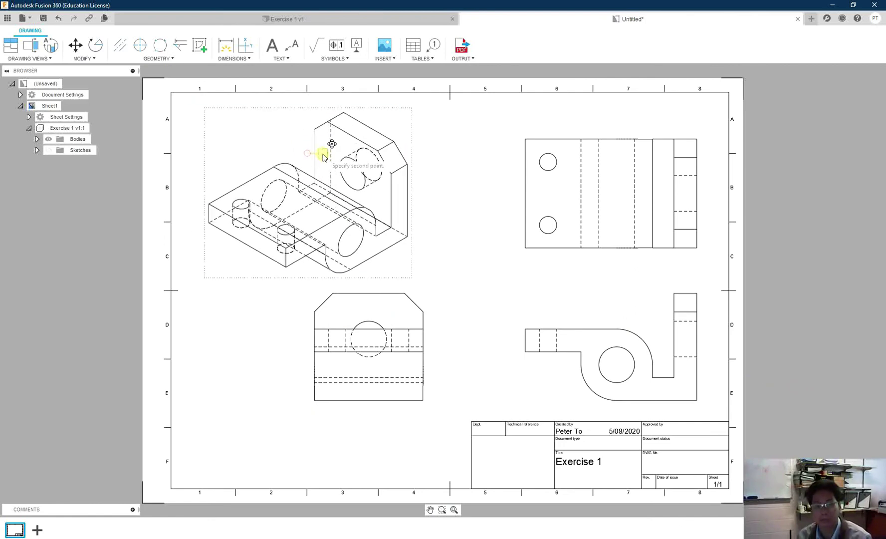
# Step: Fill the title block with Dept CSE, document type Student assignment and approver 'Tutor name'
pyautogui.doubleClick(583, 433)
pyautogui.click(145, 230)
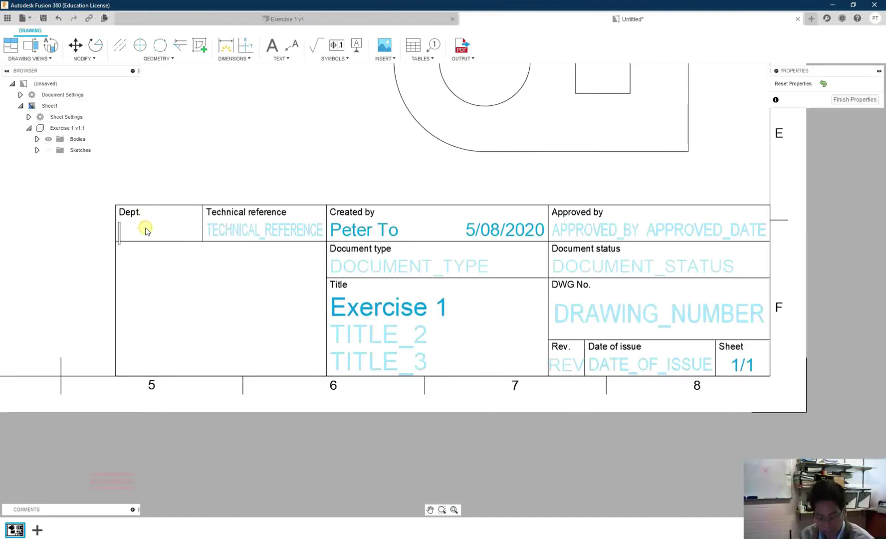
pyautogui.write('CSE')
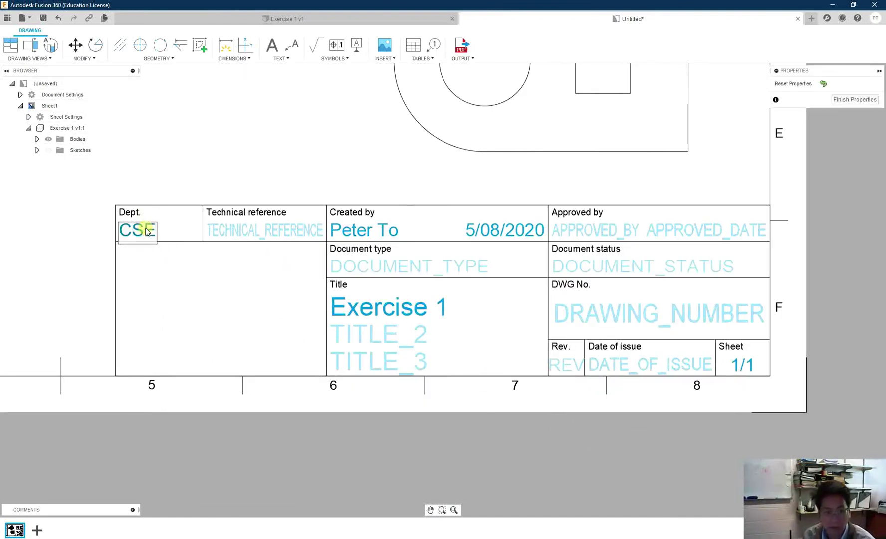
pyautogui.click(389, 261)
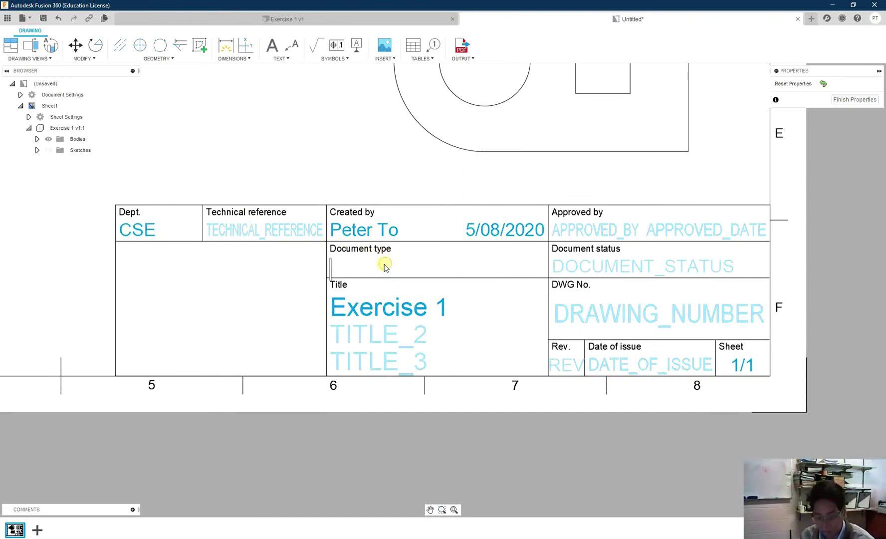
pyautogui.write('Student assignment')
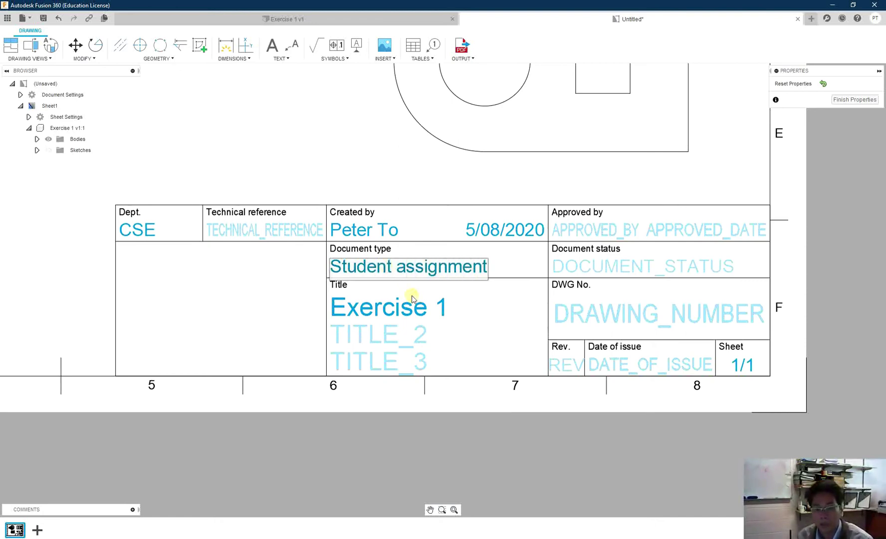
pyautogui.click(602, 234)
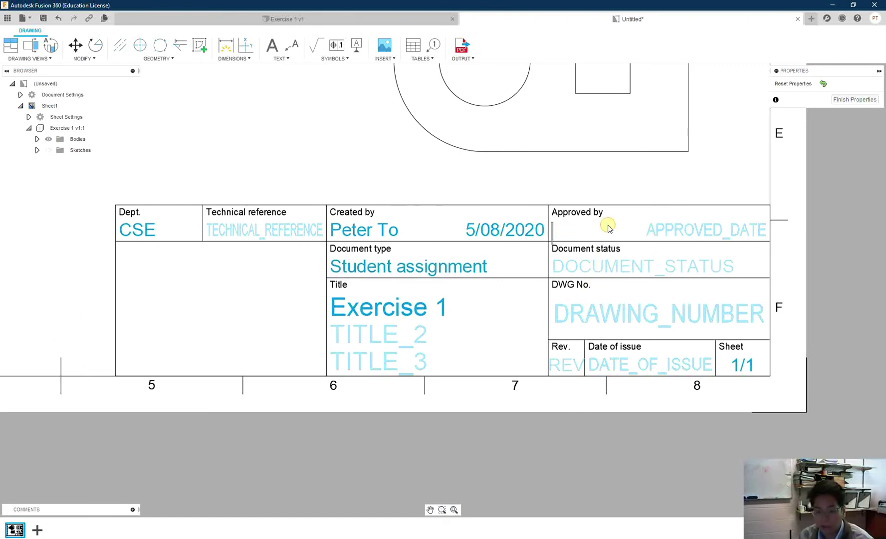
pyautogui.write('Tutor name')
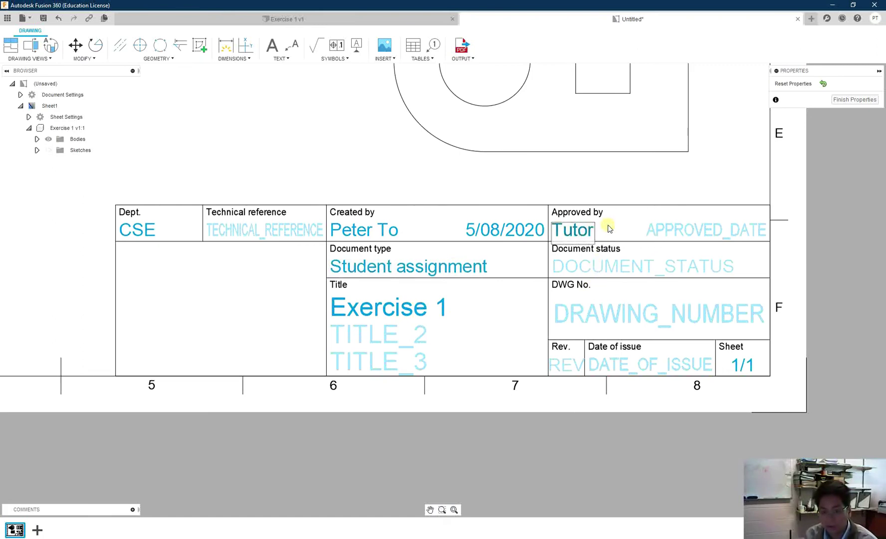
# Step: Set DWG No. to 1 and start the Date of issue field, erasing the placeholder text
pyautogui.click(618, 304)
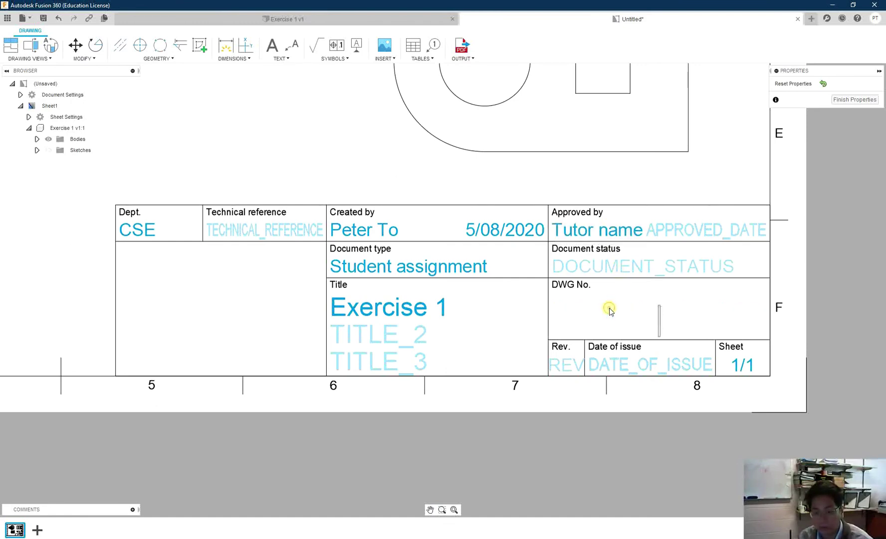
pyautogui.write('1')
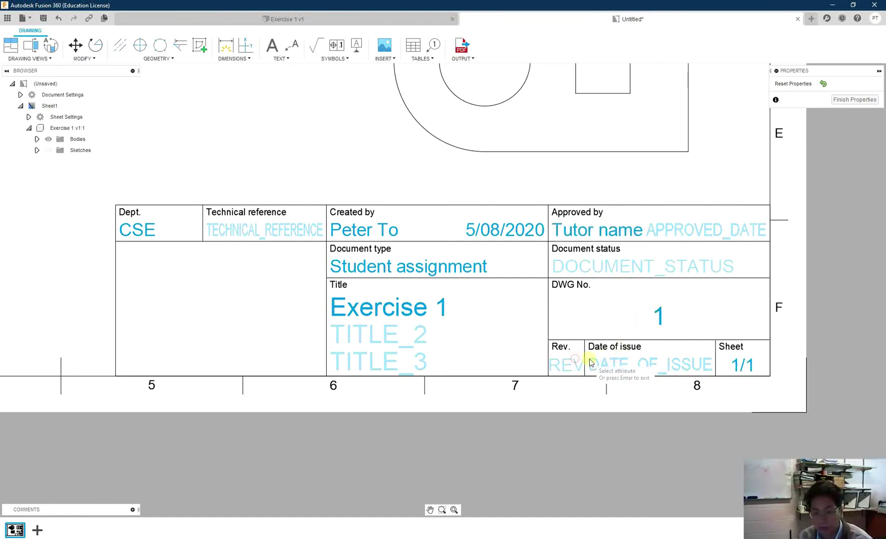
pyautogui.click(619, 362)
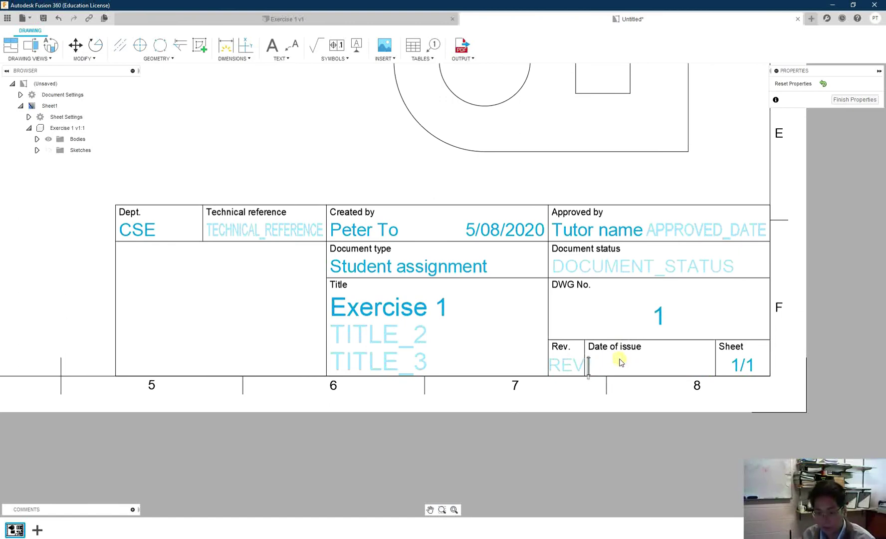
pyautogui.write('Current date')
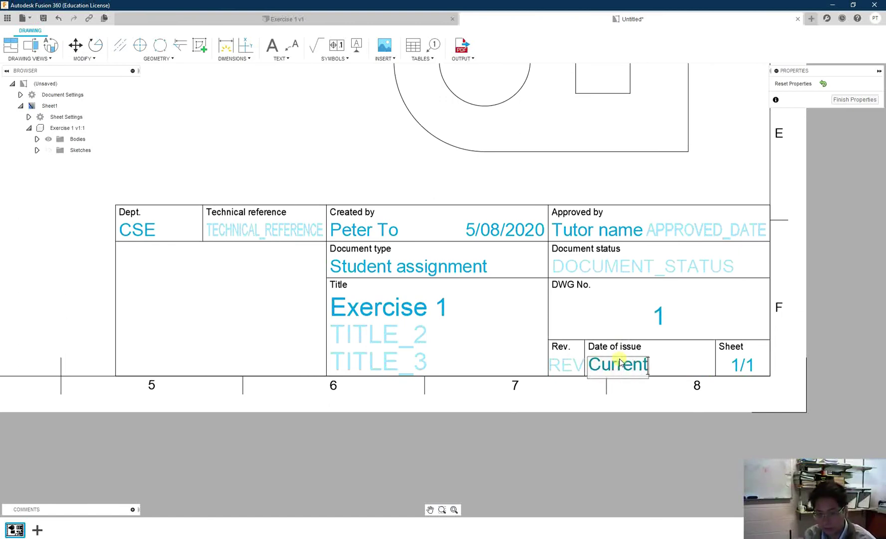
pyautogui.press('BackSpace')
pyautogui.press('BackSpace')
pyautogui.press('BackSpace')
pyautogui.press('BackSpace')
pyautogui.press('BackSpace')
pyautogui.press('BackSpace')
pyautogui.press('BackSpace')
pyautogui.press('BackSpace')
pyautogui.press('BackSpace')
pyautogui.press('BackSpace')
pyautogui.press('BackSpace')
pyautogui.press('BackSpace')
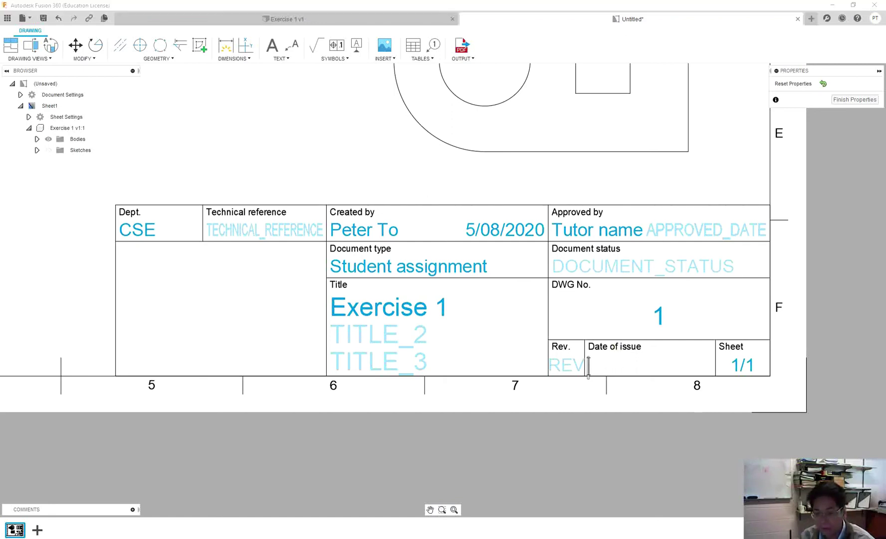
# Step: Check today's date and enter 05/08/2020 as the Date of issue
pyautogui.press('super+alt+d')
pyautogui.press('Escape')
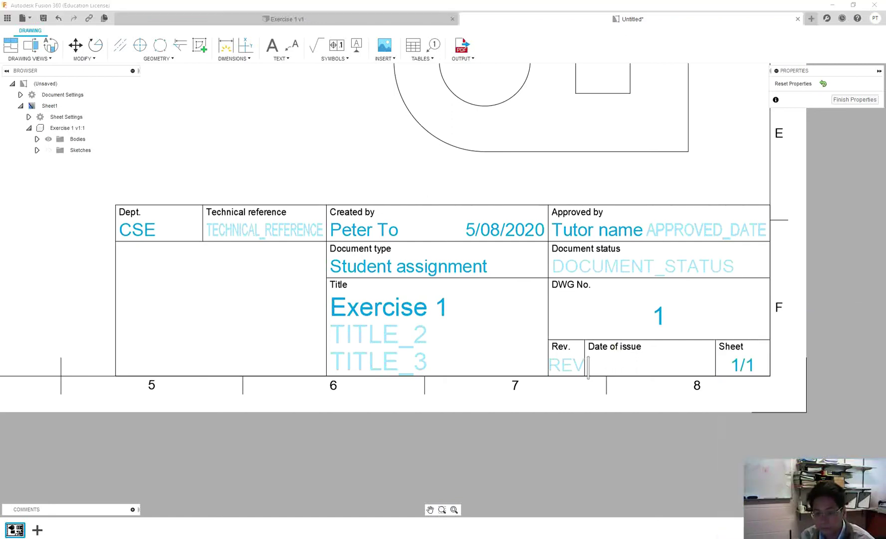
pyautogui.click(592, 368)
pyautogui.click(598, 368)
pyautogui.write('05/08/2020')
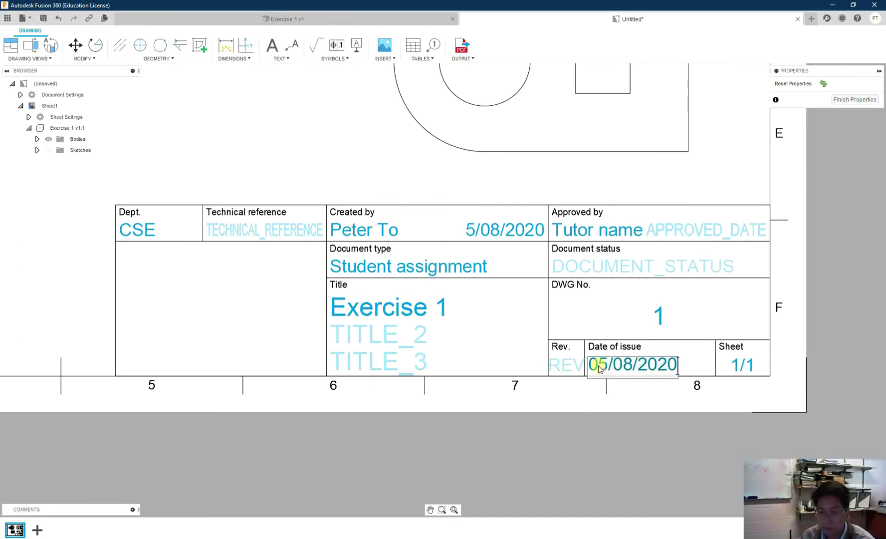
pyautogui.press('Return')
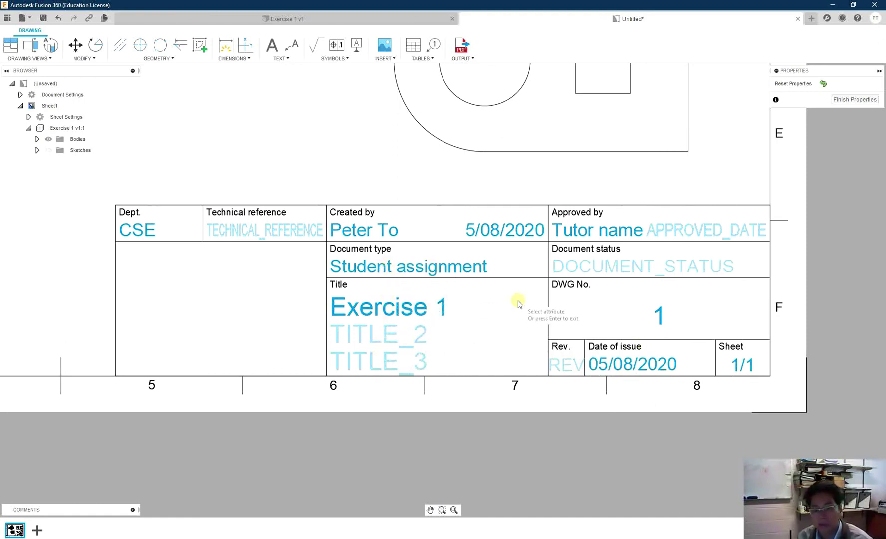
# Step: Set the Created by fields to 'Student name' and 'Student ID' and finish editing properties
pyautogui.doubleClick(391, 233)
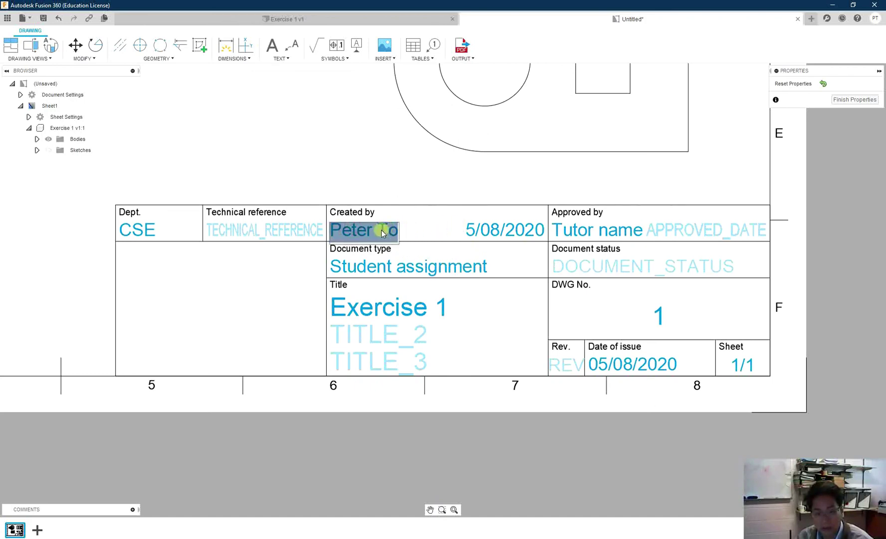
pyautogui.write('Student name')
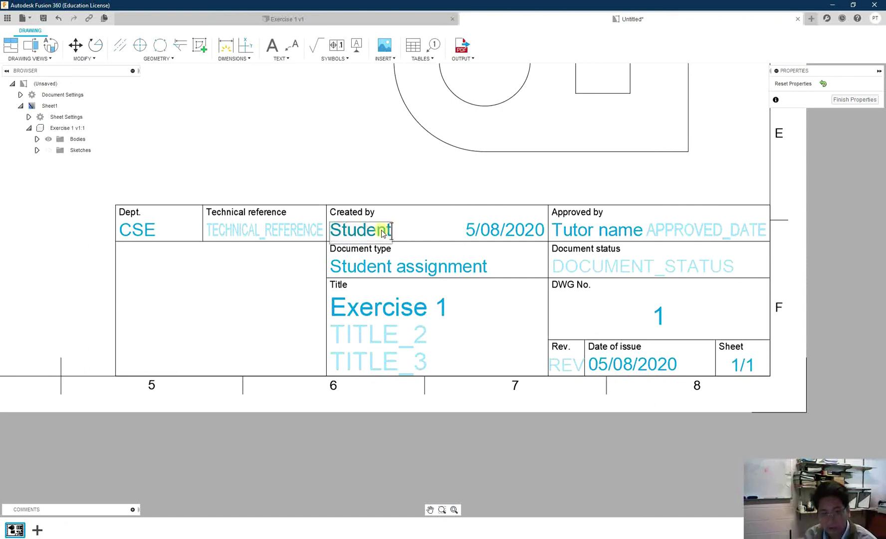
pyautogui.click(505, 231)
pyautogui.doubleClick(504, 230)
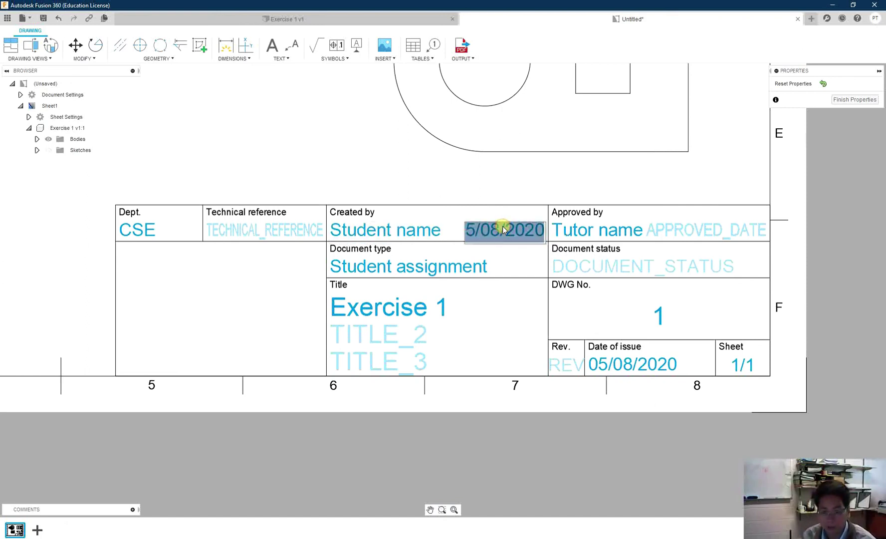
pyautogui.write('Stude')
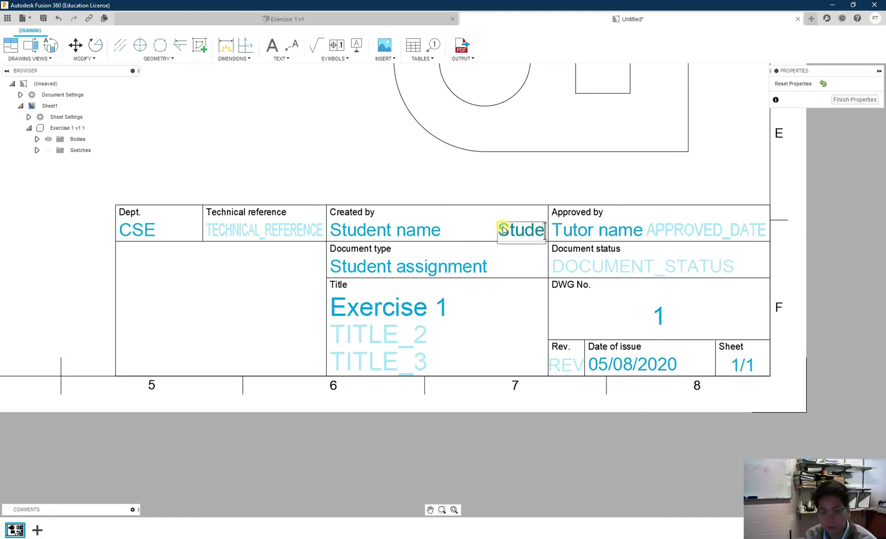
pyautogui.write('nt ID')
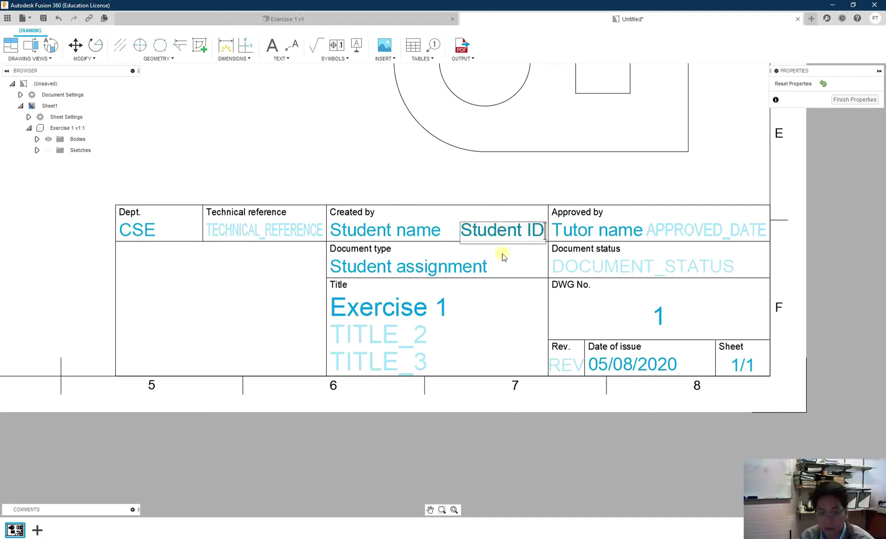
pyautogui.click(521, 258)
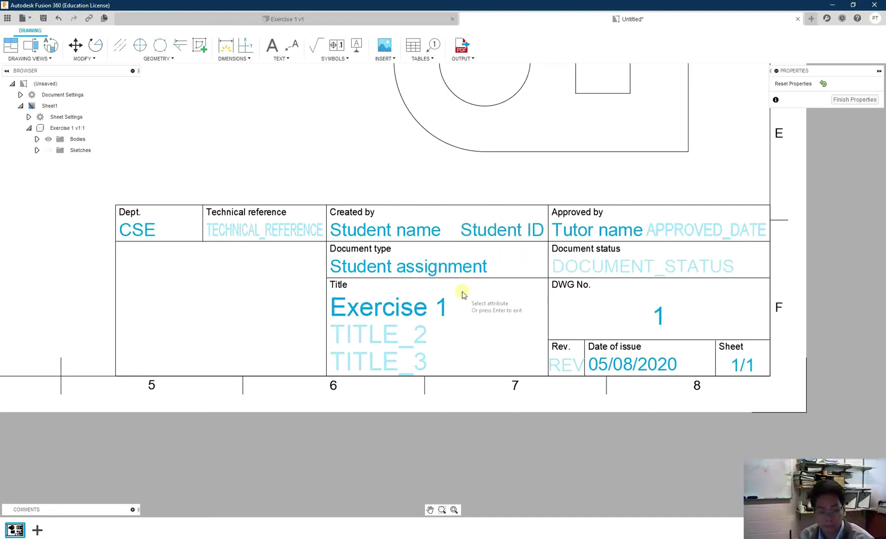
pyautogui.click(852, 99)
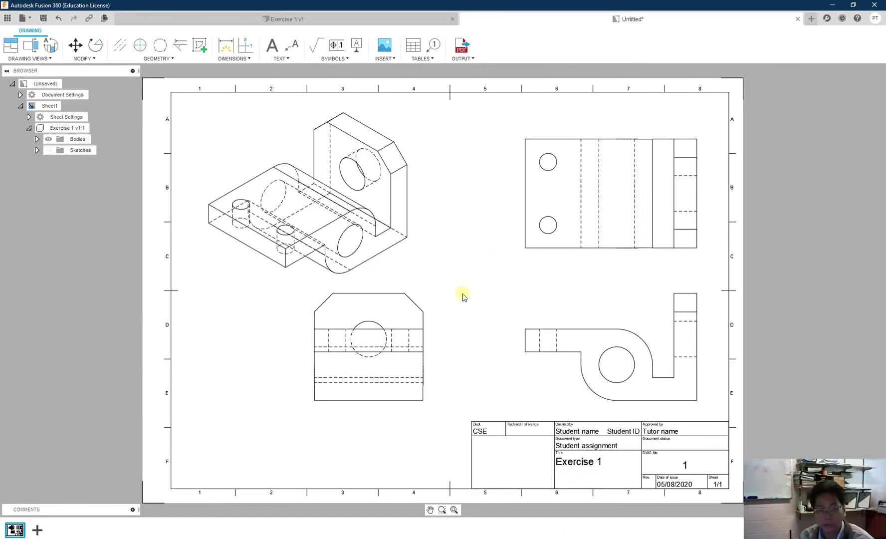
pyautogui.click(462, 46)
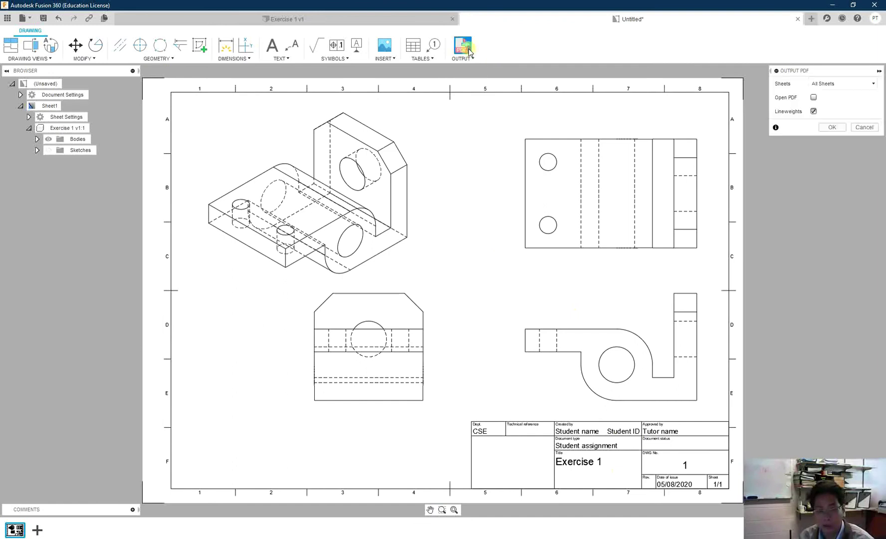
pyautogui.click(843, 84)
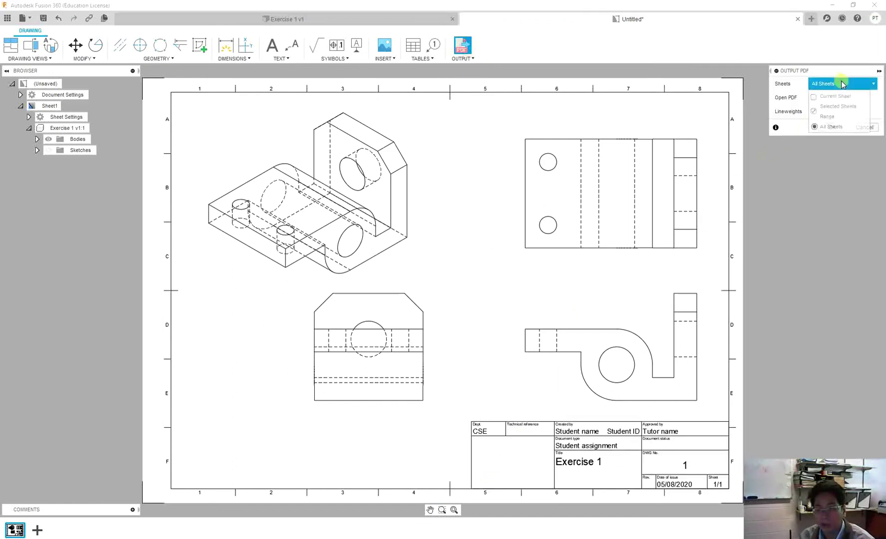
pyautogui.click(745, 101)
pyautogui.click(858, 129)
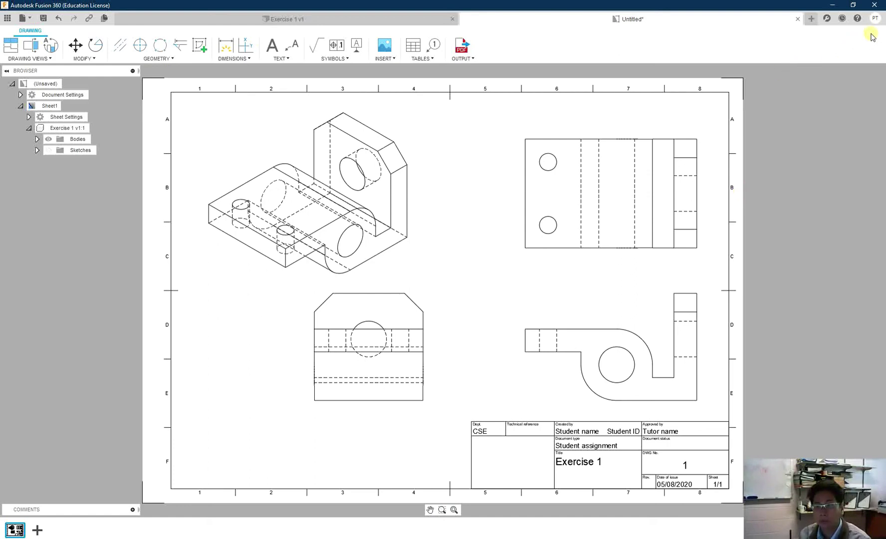
pyautogui.click(876, 19)
pyautogui.click(853, 45)
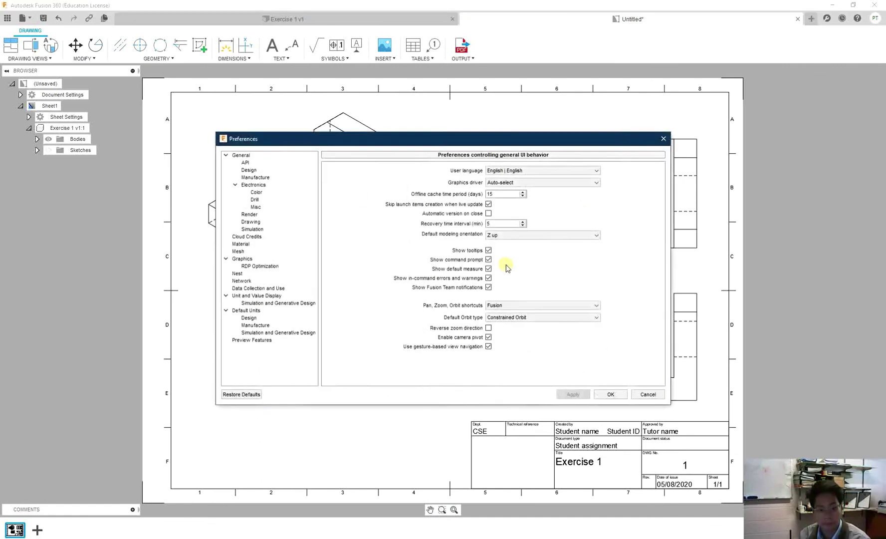
pyautogui.click(251, 223)
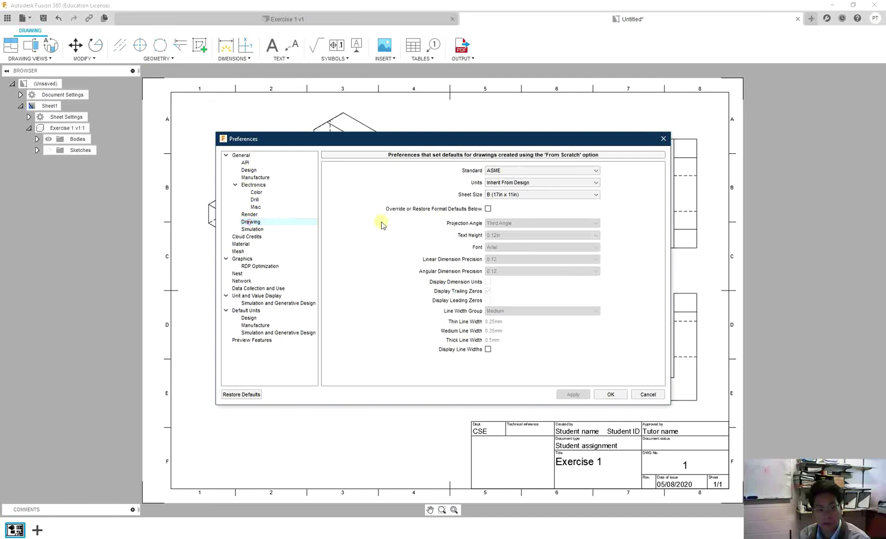
pyautogui.click(494, 171)
pyautogui.click(495, 191)
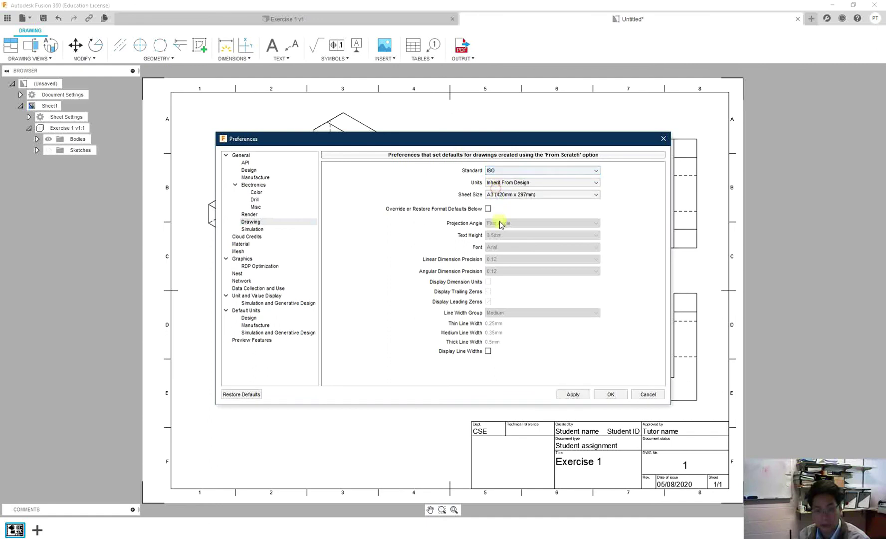
pyautogui.click(501, 170)
pyautogui.click(503, 178)
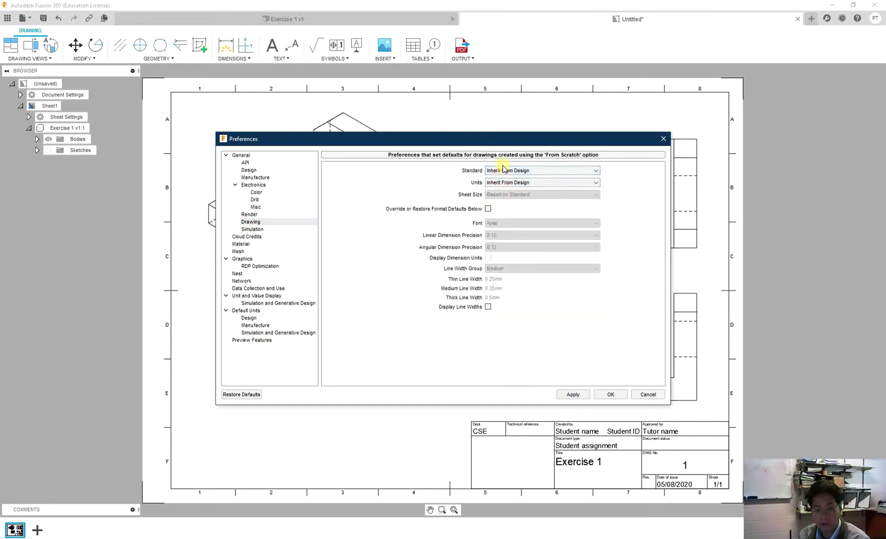
pyautogui.click(502, 171)
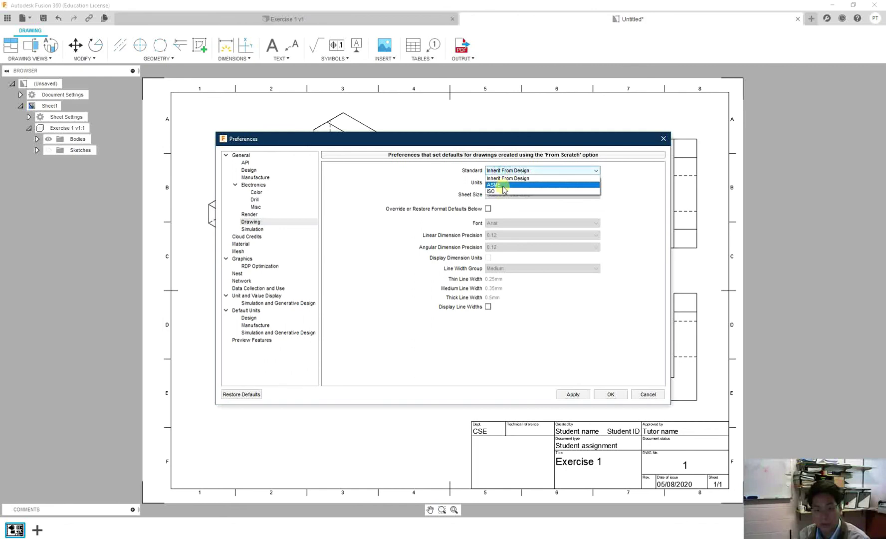
pyautogui.click(499, 185)
pyautogui.click(504, 170)
pyautogui.click(502, 192)
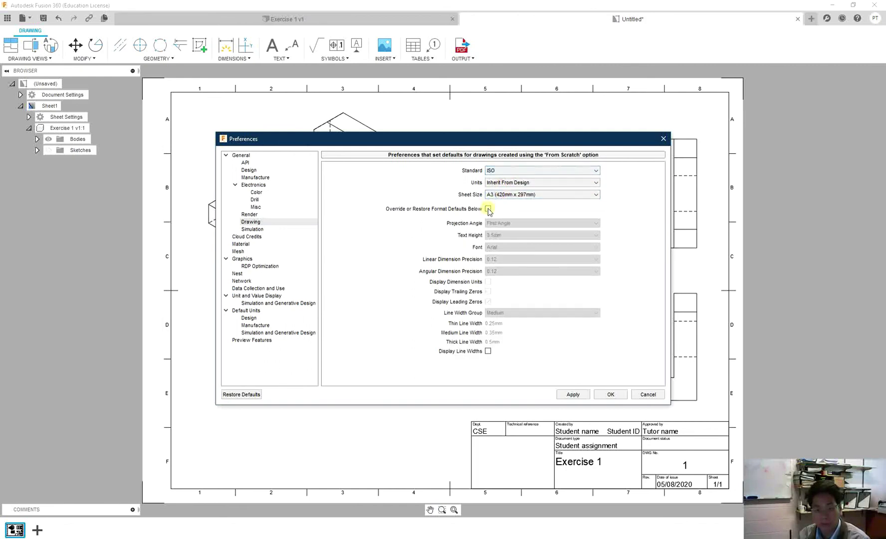
pyautogui.click(489, 209)
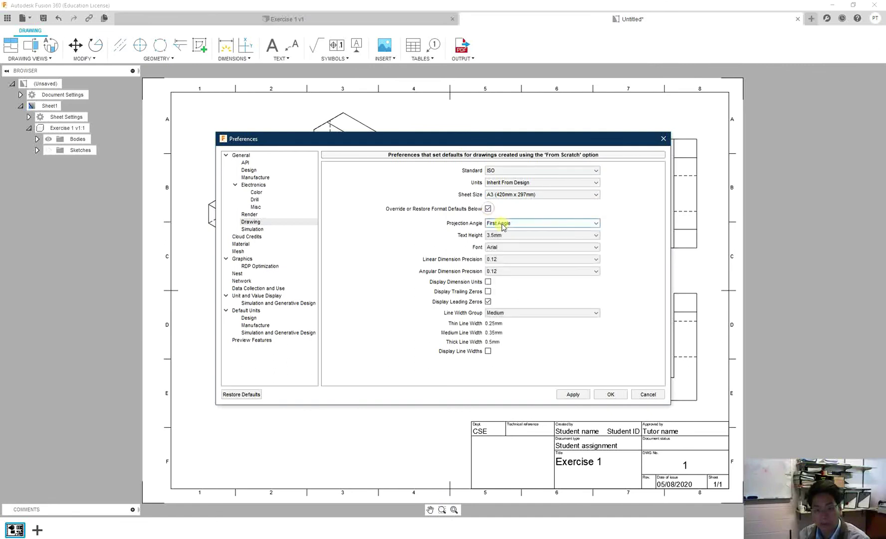
pyautogui.click(502, 223)
pyautogui.click(503, 238)
pyautogui.click(494, 170)
pyautogui.click(496, 184)
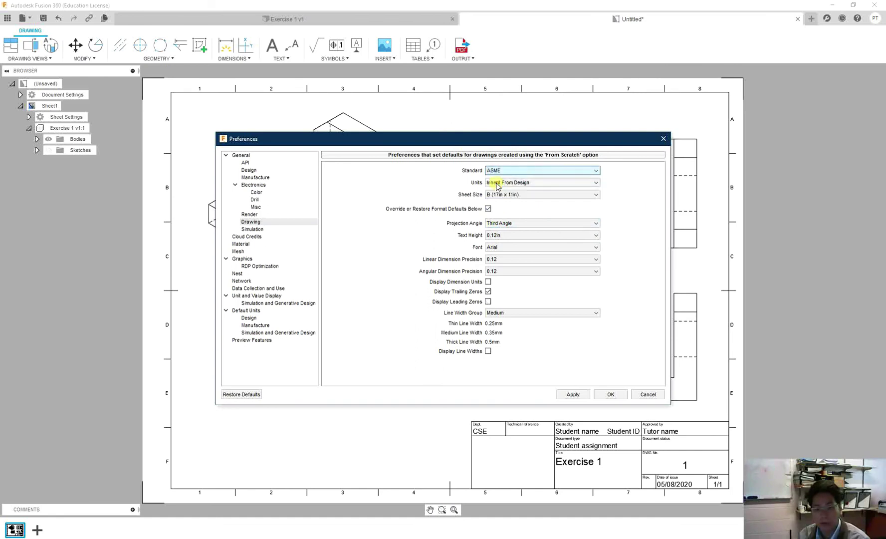
pyautogui.click(488, 209)
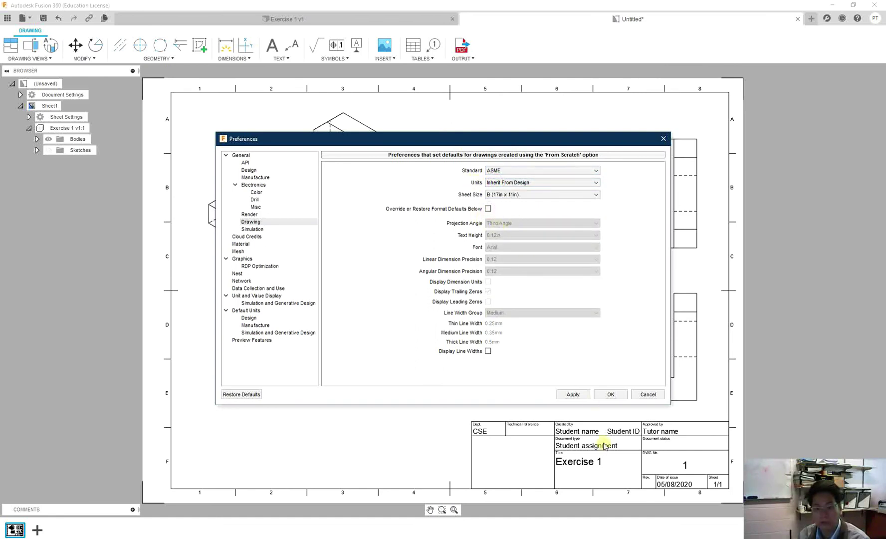
pyautogui.click(637, 394)
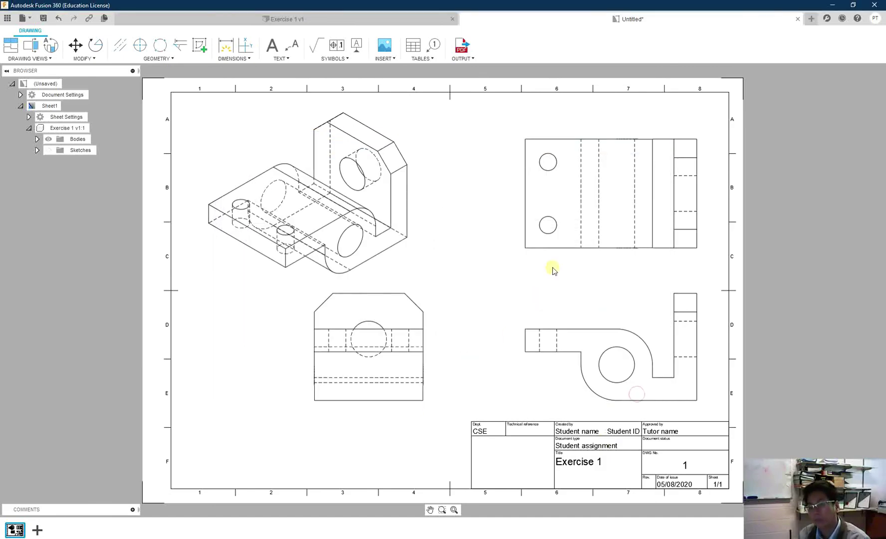